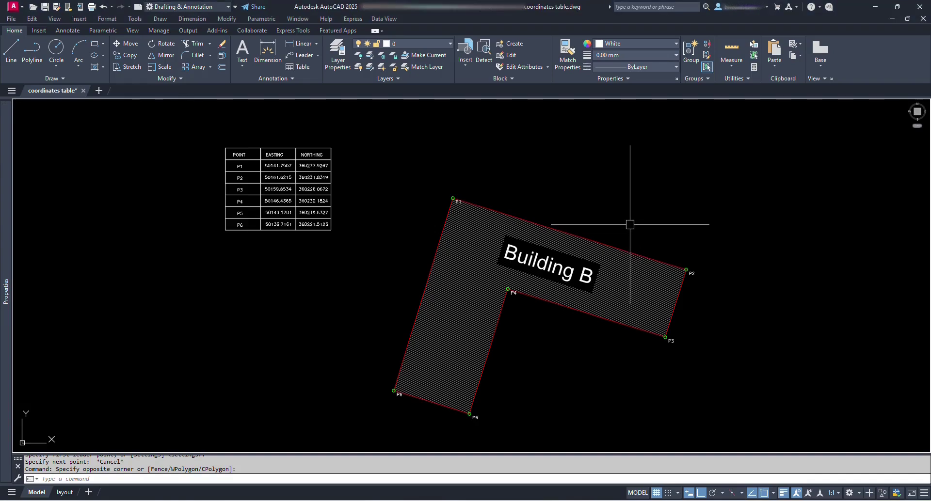
Examine the labelled corner points of the Building B outline up close
scroll(438, 198, up, 10)
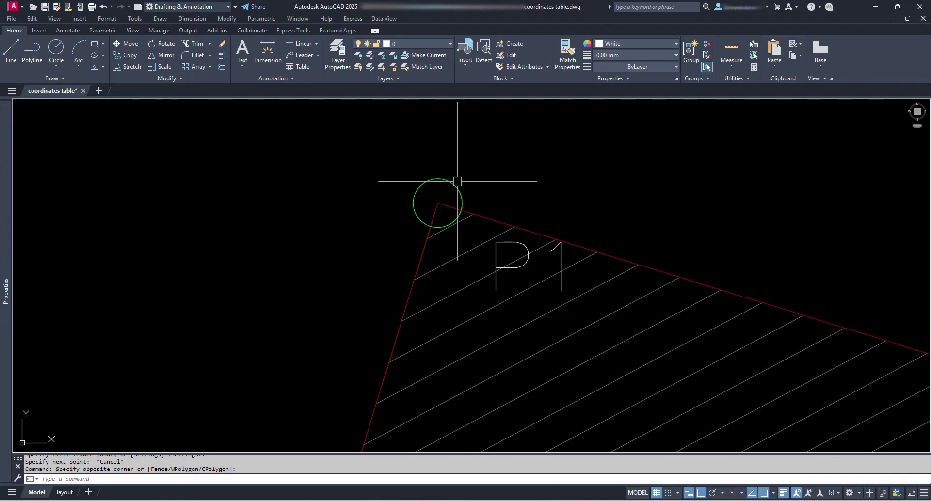
click(439, 197)
key(Escape)
scroll(521, 243, down, 8)
scroll(853, 356, up, 8)
click(728, 385)
click(639, 312)
key(Escape)
Examine the coordinate table listing the easting and northing of points P1 to P6
scroll(582, 280, down, 8)
scroll(253, 201, up, 5)
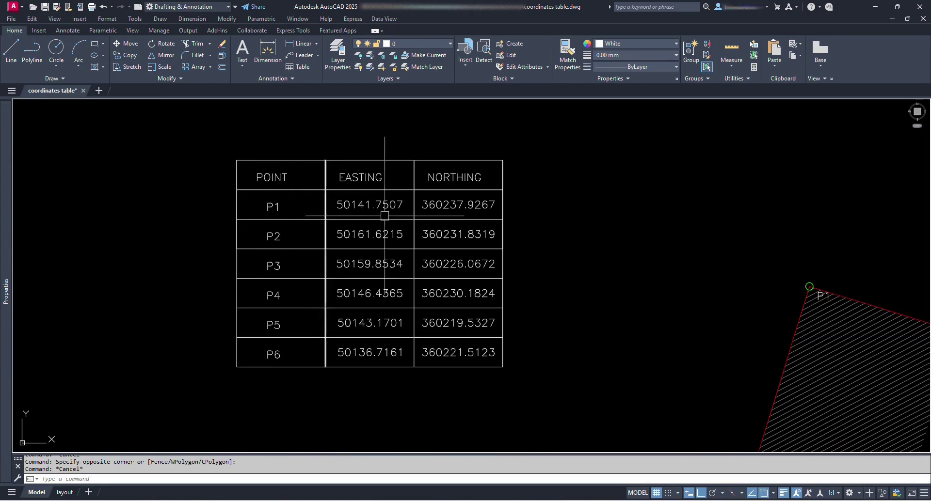
click(330, 131)
key(Escape)
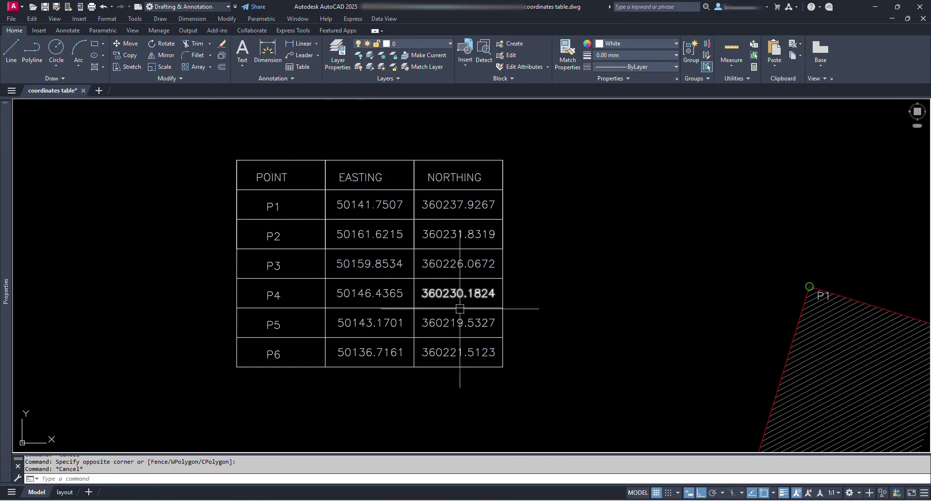
middle_drag(630, 433, 541, 401)
scroll(522, 341, down, 2)
middle_drag(770, 432, 628, 324)
Browse the videos listed on the CAD Magics - Autocad Tutorials YouTube channel
scroll(544, 294, down, 3)
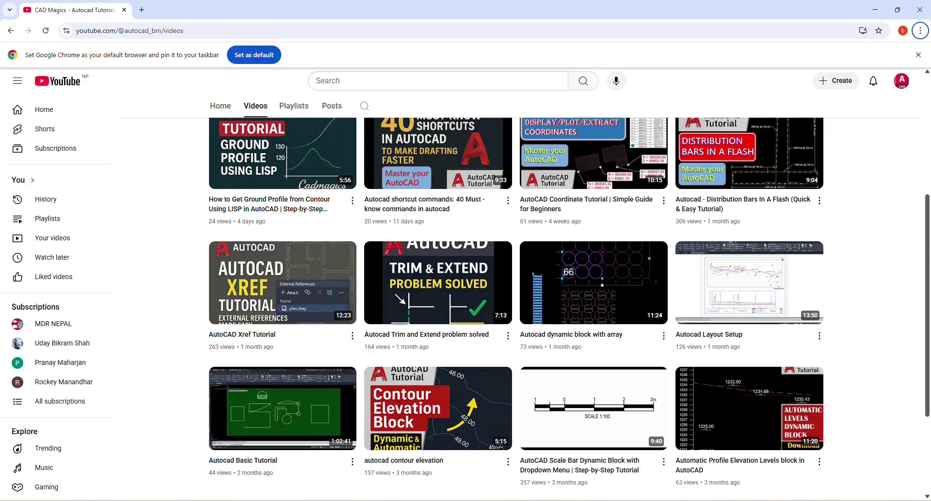
scroll(650, 222, up, 5)
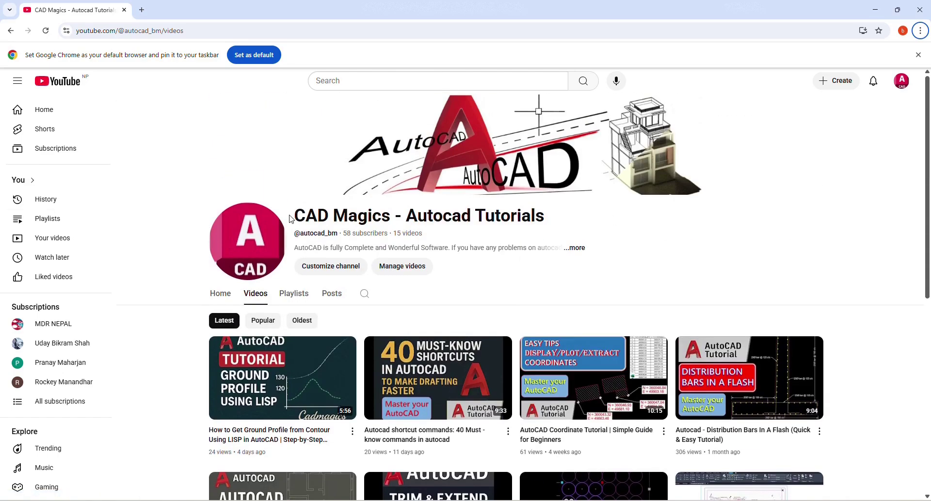
drag(291, 219, 551, 219)
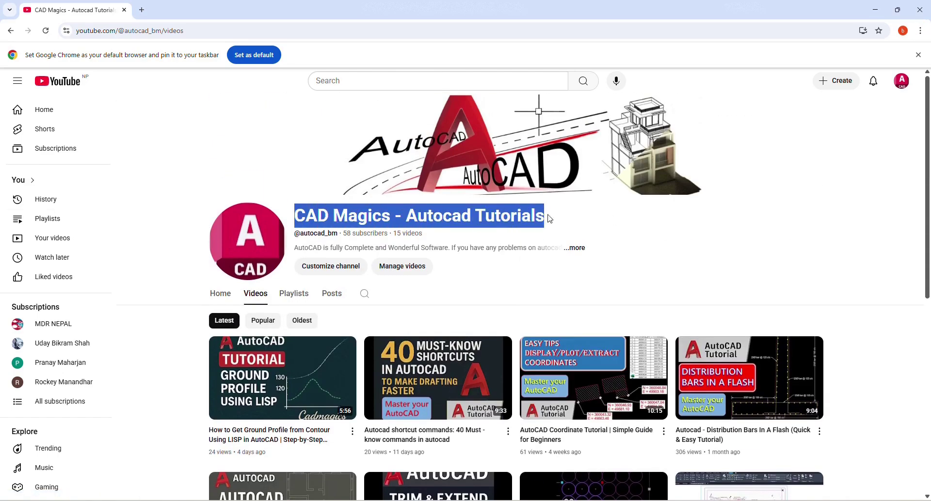
click(640, 225)
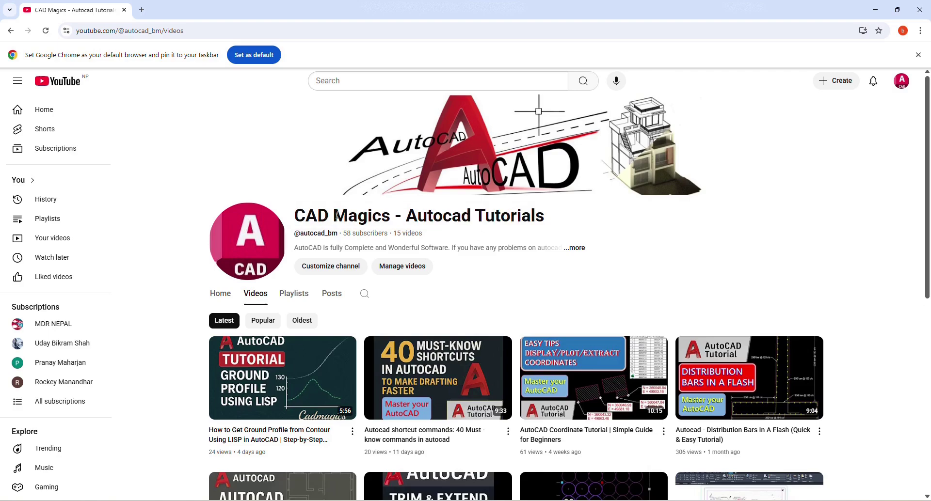
scroll(582, 212, down, 5)
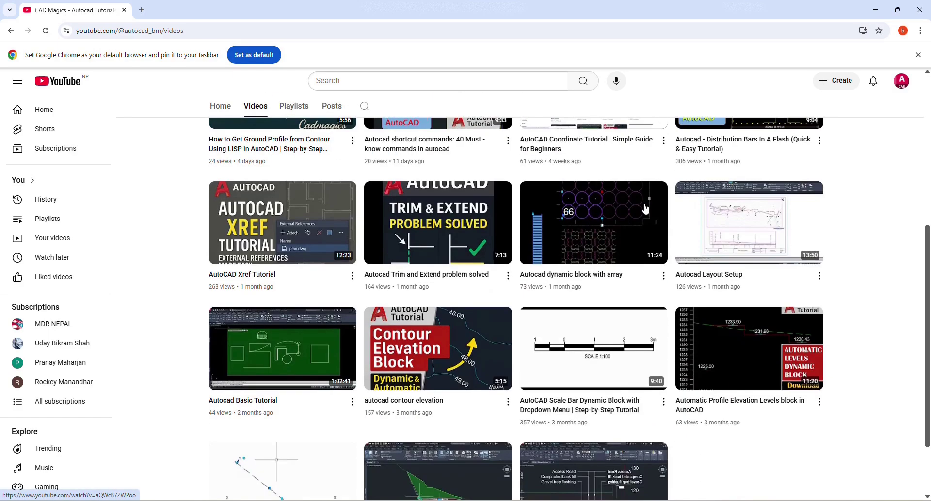
scroll(772, 231, up, 3)
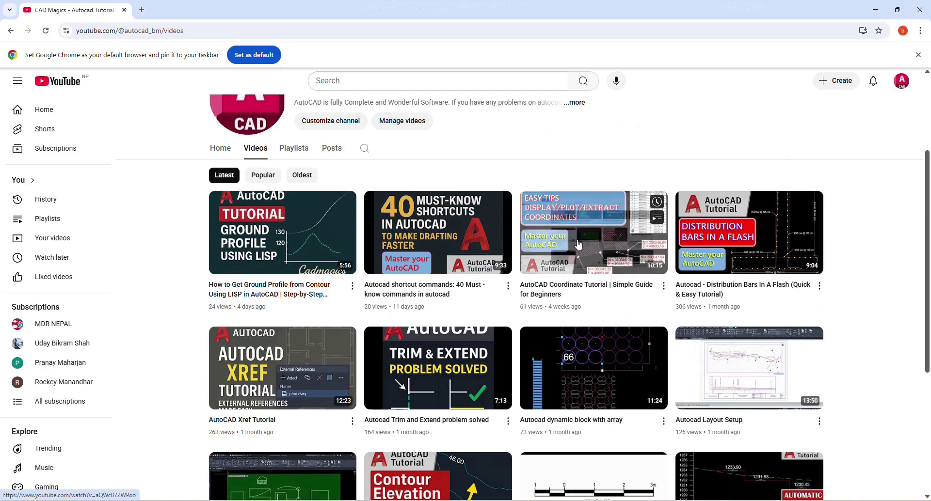
scroll(579, 245, up, 2)
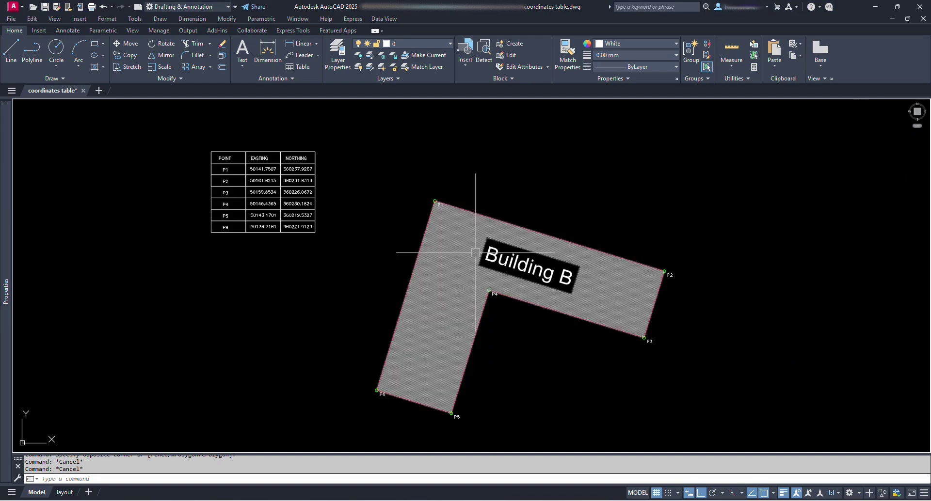
Inspect the hatched Building B outline and its numbered corners in the AutoCAD drawing
middle_drag(527, 172, 539, 176)
middle_drag(524, 218, 499, 208)
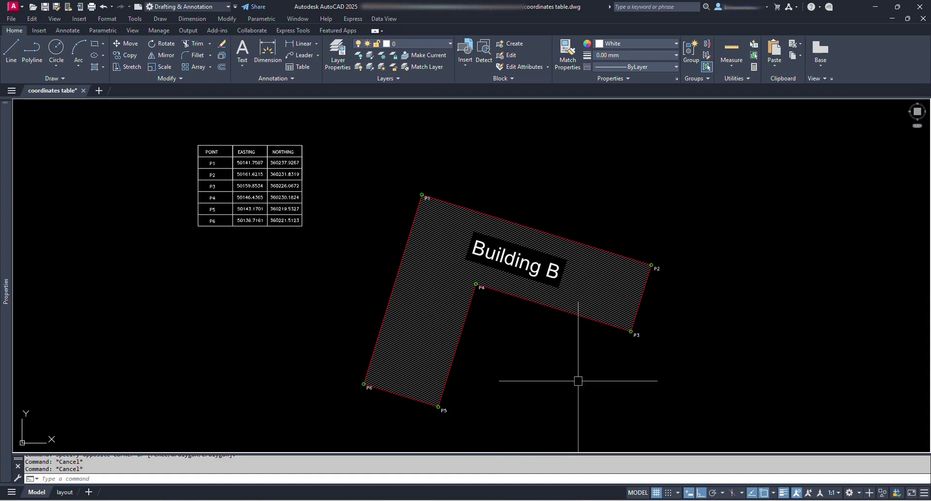
scroll(427, 194, up, 3)
scroll(591, 211, down, 3)
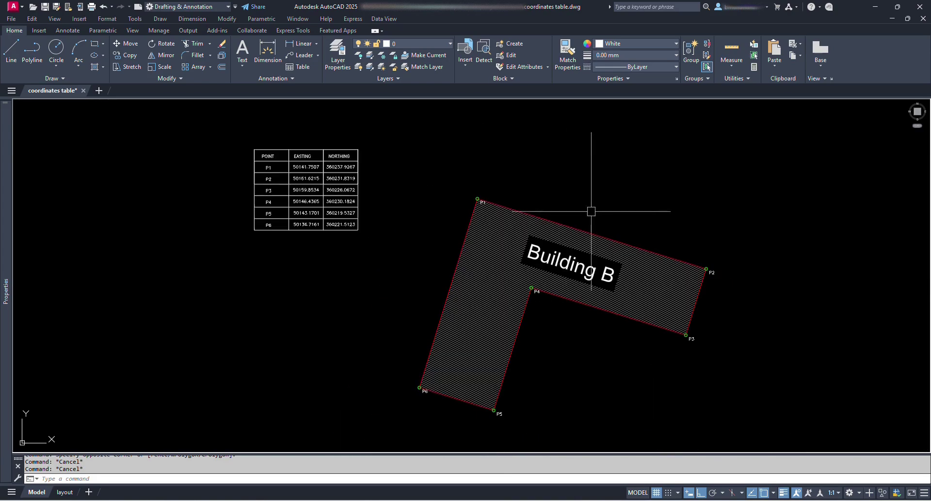
scroll(715, 278, up, 2)
middle_drag(706, 377, 744, 295)
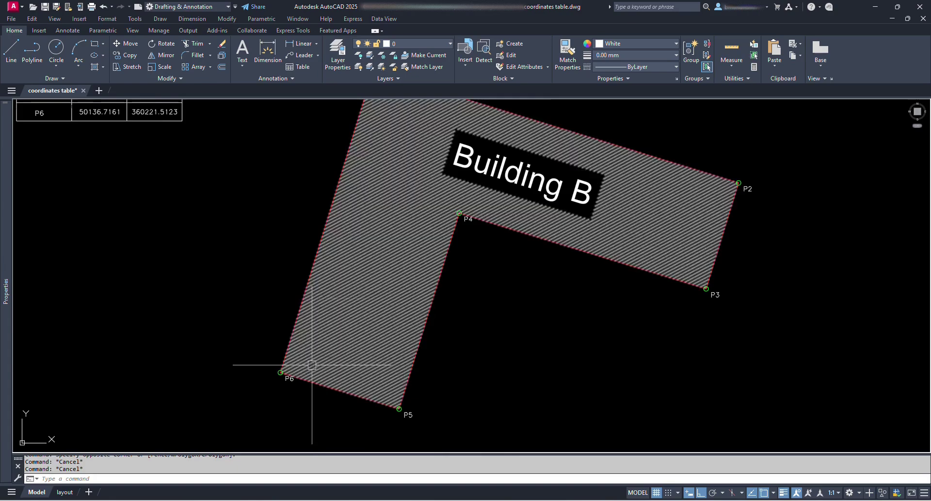
scroll(426, 366, down, 2)
Check the point labels P1 to P4 in the coordinate table by selecting them, and clear the selection
scroll(291, 202, up, 4)
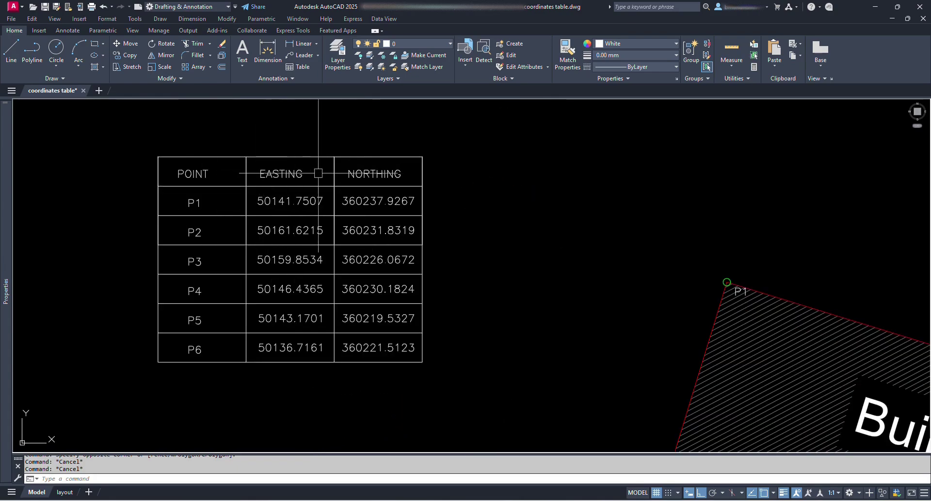
click(192, 204)
click(192, 233)
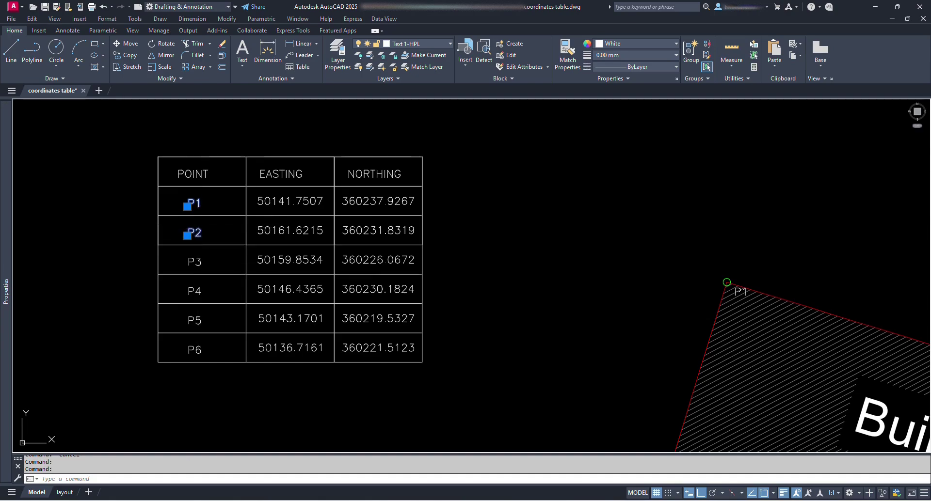
click(194, 262)
click(193, 291)
key(Escape)
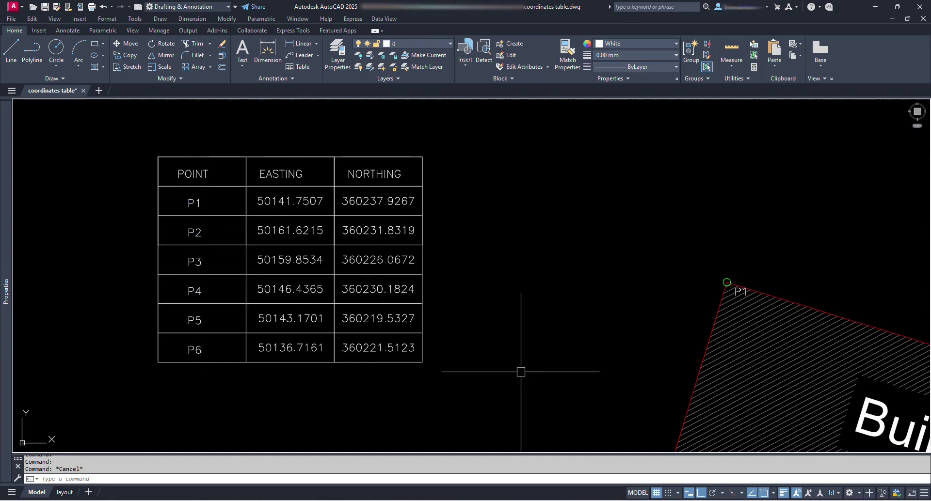
Switch to the text editor, read through the code of Cadmagics (coor).lsp, and close its window
key(alt+Tab)
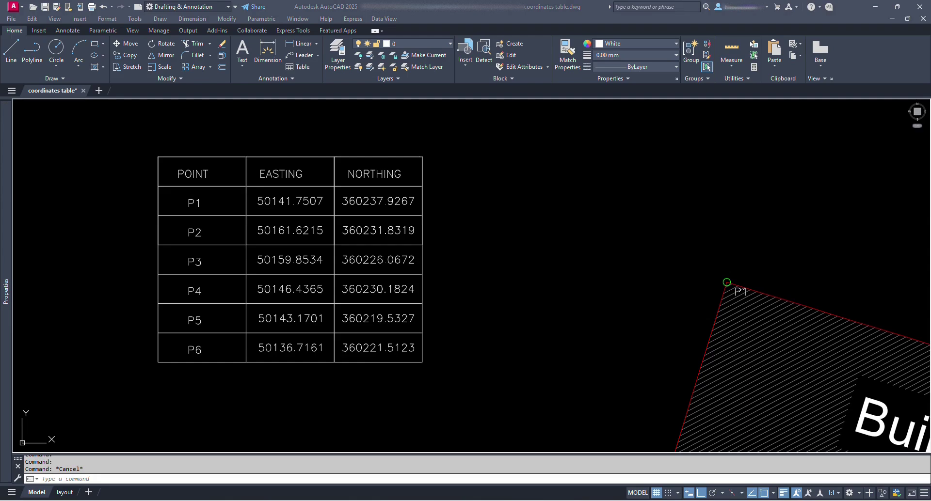
key(alt+Tab)
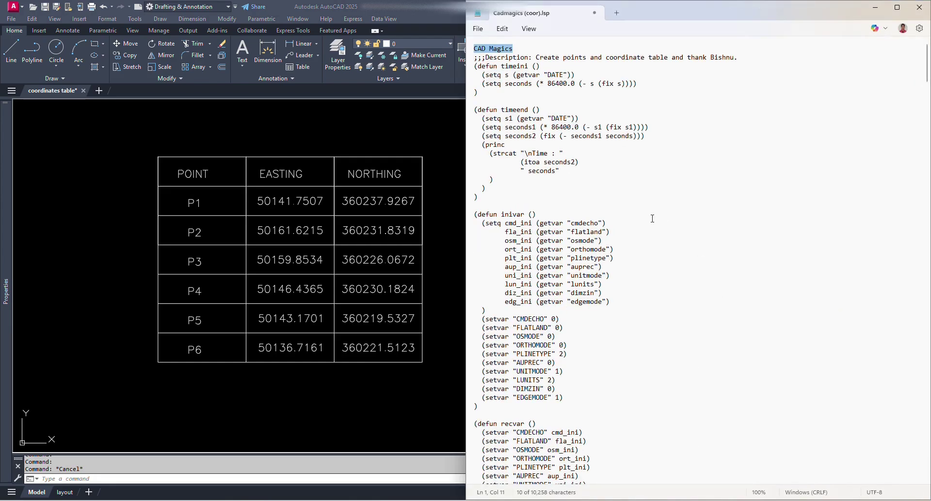
scroll(633, 113, down, 6)
scroll(643, 161, down, 5)
scroll(602, 156, up, 2)
scroll(601, 160, down, 14)
scroll(611, 165, down, 6)
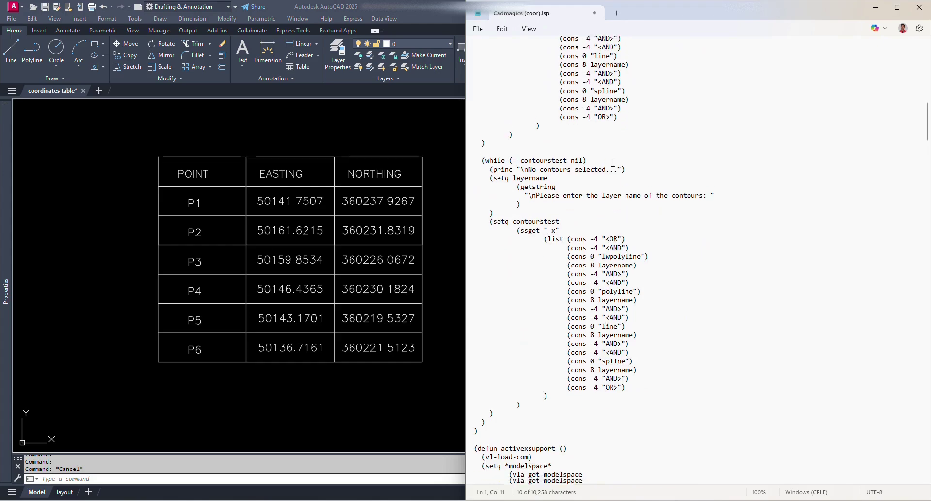
click(920, 11)
click(501, 245)
key(Escape)
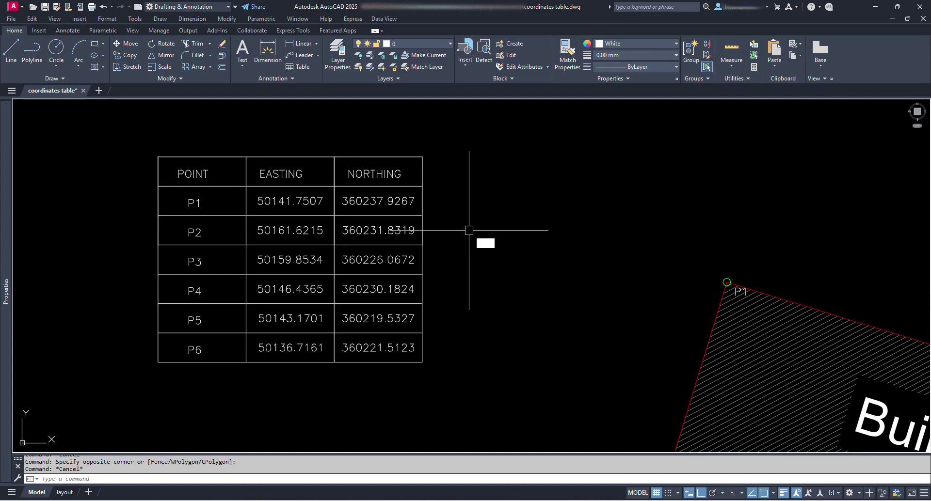
Switch to File Explorer and select the Cadmagics (coor) routine in the apsil folder
key(Return)
scroll(460, 262, down, 10)
key(alt+Tab)
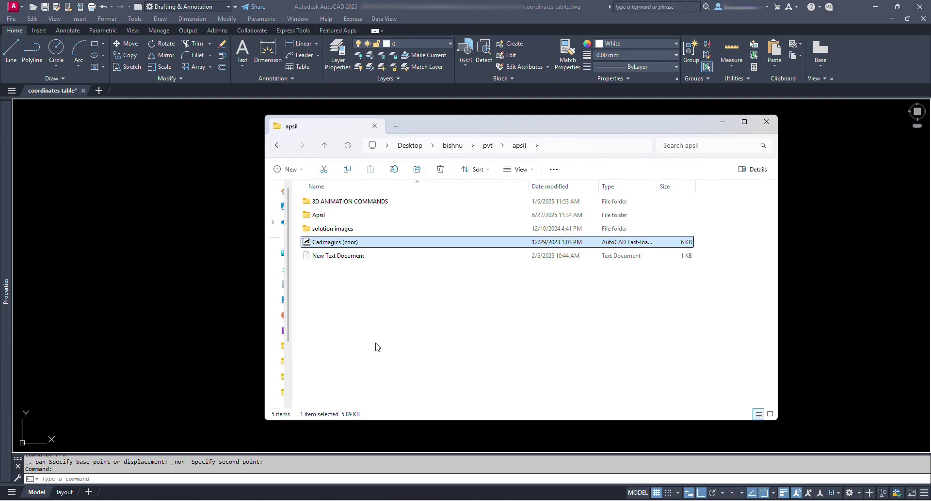
click(377, 346)
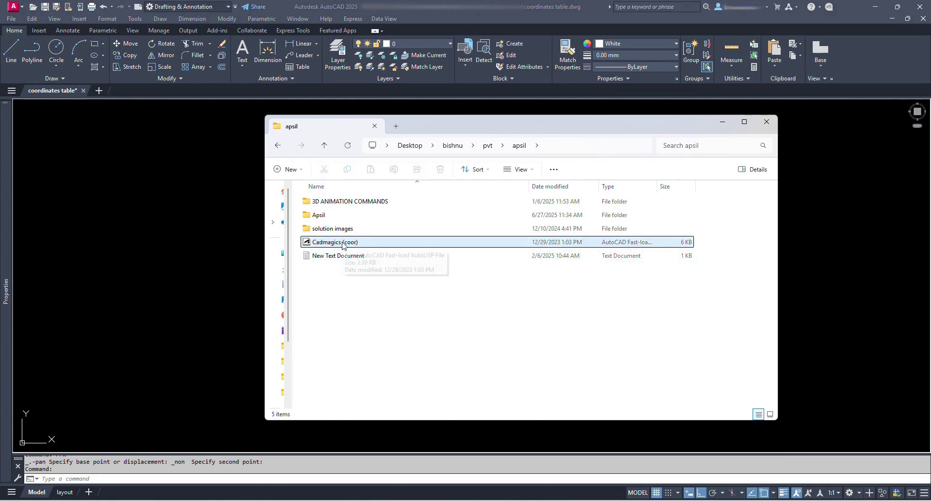
click(312, 246)
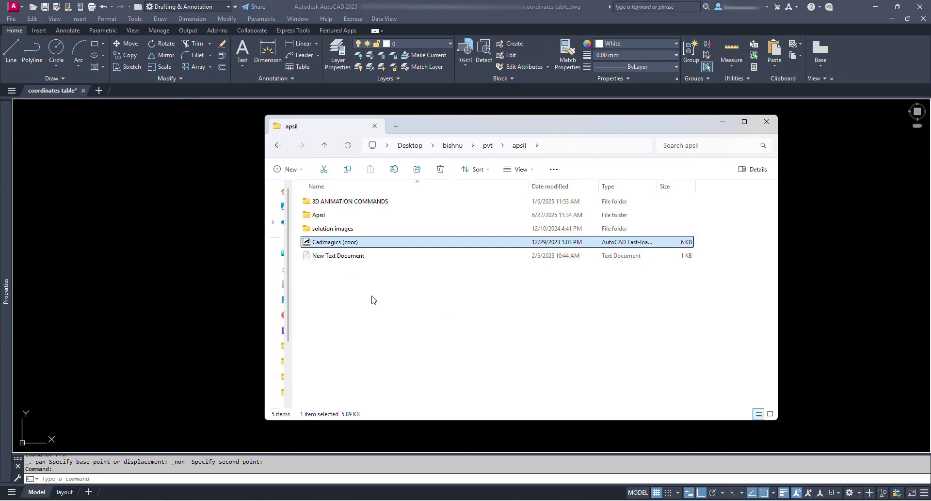
Undo the last two drawing operations in AutoCAD and bring the Building A and Building B outlines into view
click(413, 17)
key(ctrl+z)
key(ctrl+z)
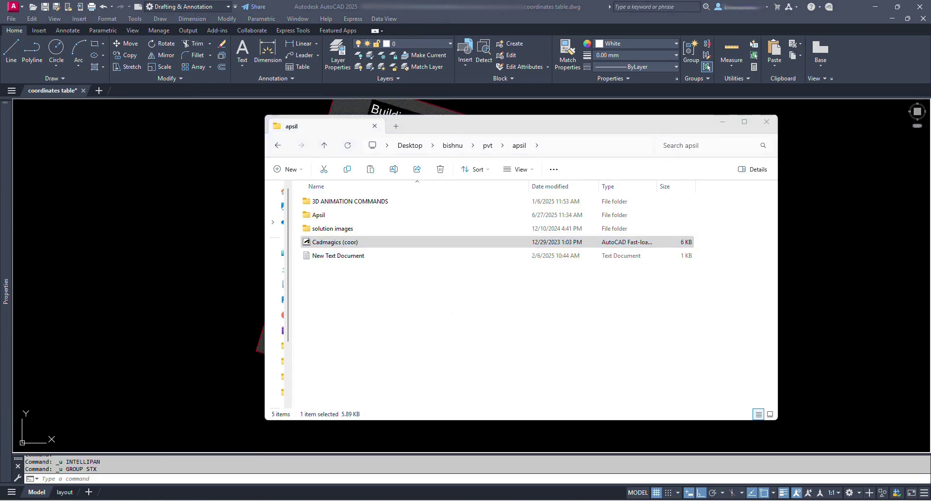
click(338, 244)
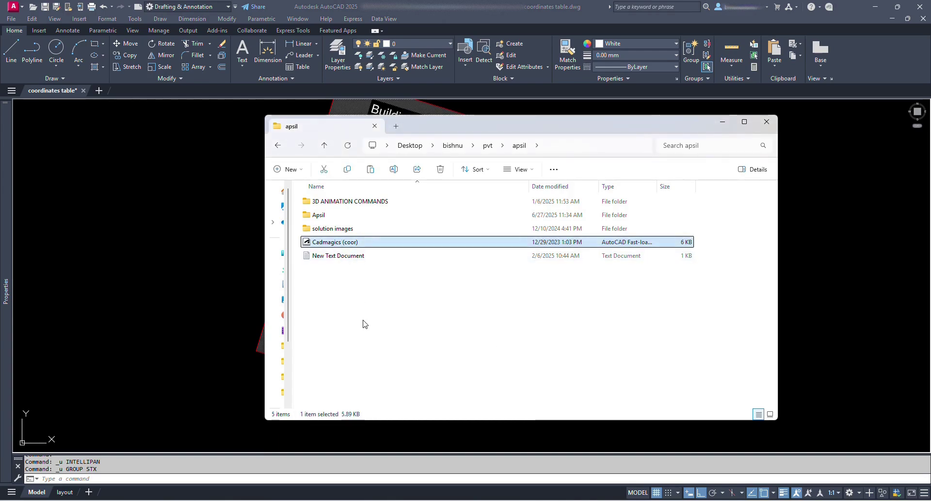
click(157, 249)
scroll(407, 221, down, 3)
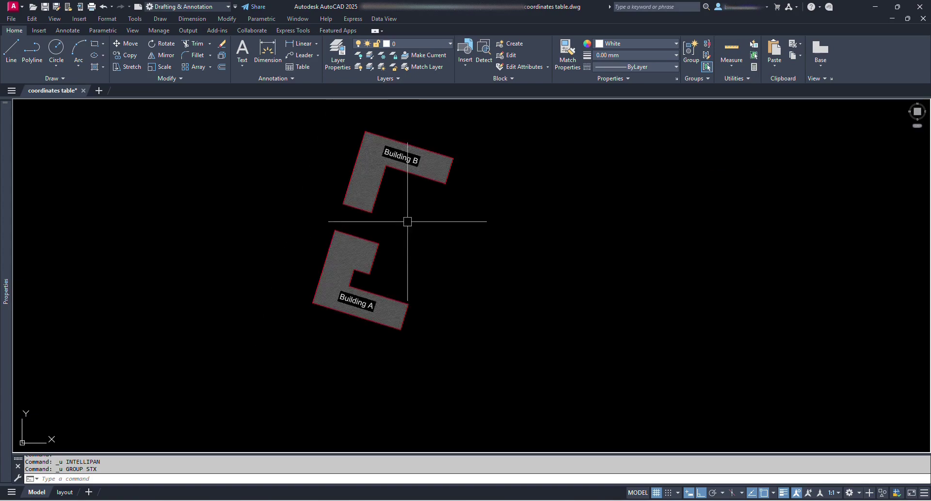
mouse_move(407, 203)
middle_down()
mouse_move(431, 257)
mouse_move(429, 248)
middle_up()
scroll(432, 269, up, 2)
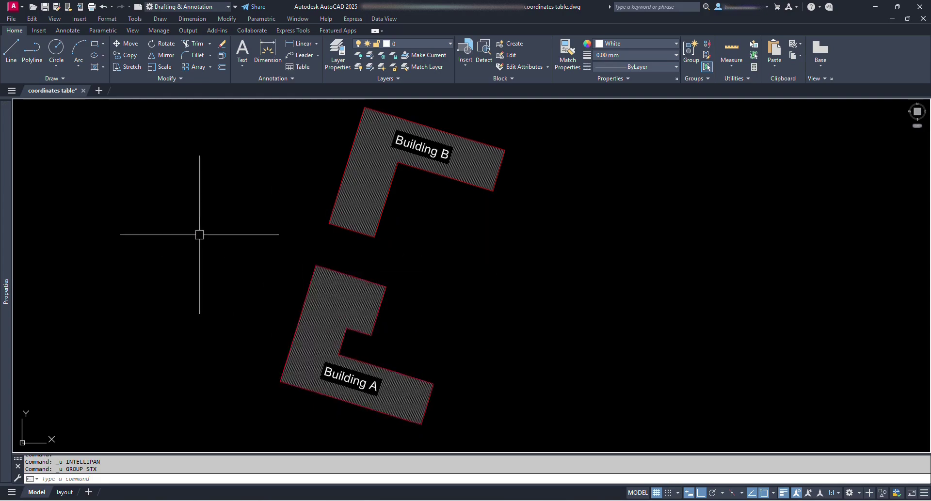
Look through the LISP routines of the AutoCAD 2025 folder in the Load/Unload Applications dialog and close it
click(135, 19)
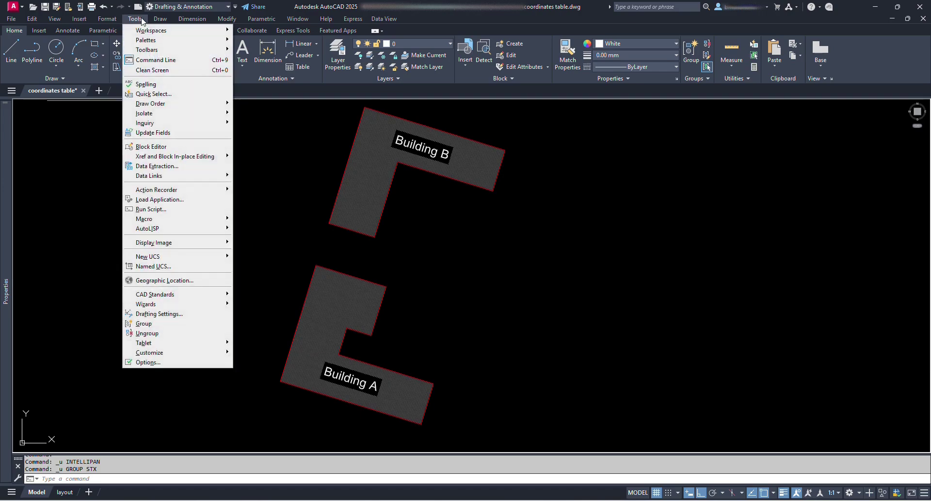
click(187, 200)
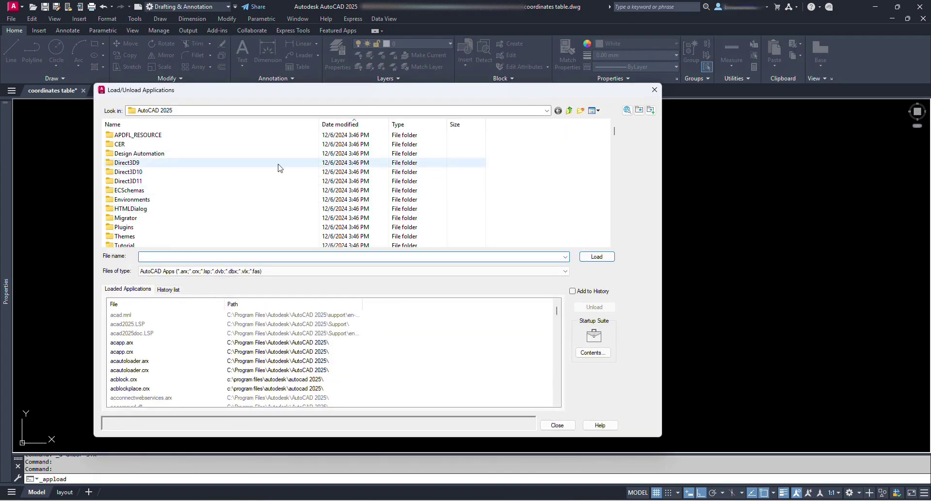
scroll(278, 168, down, 10)
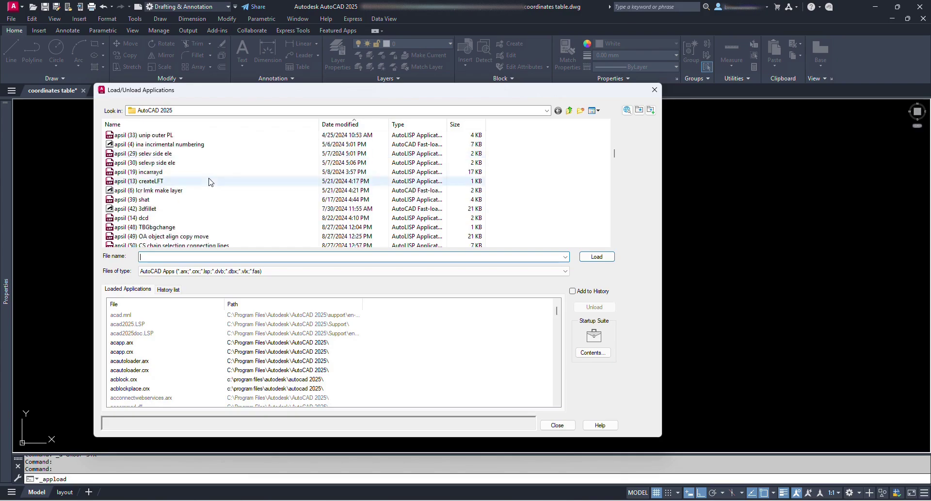
scroll(209, 182, down, 15)
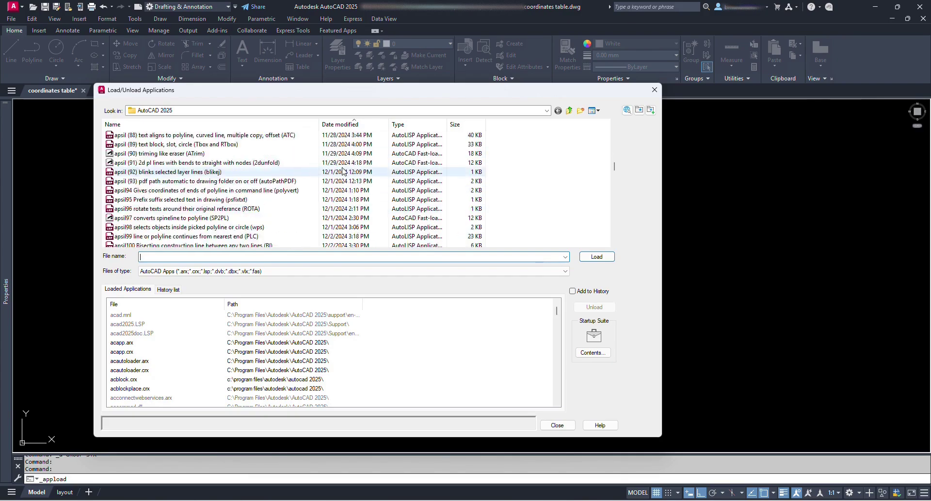
scroll(357, 170, up, 2)
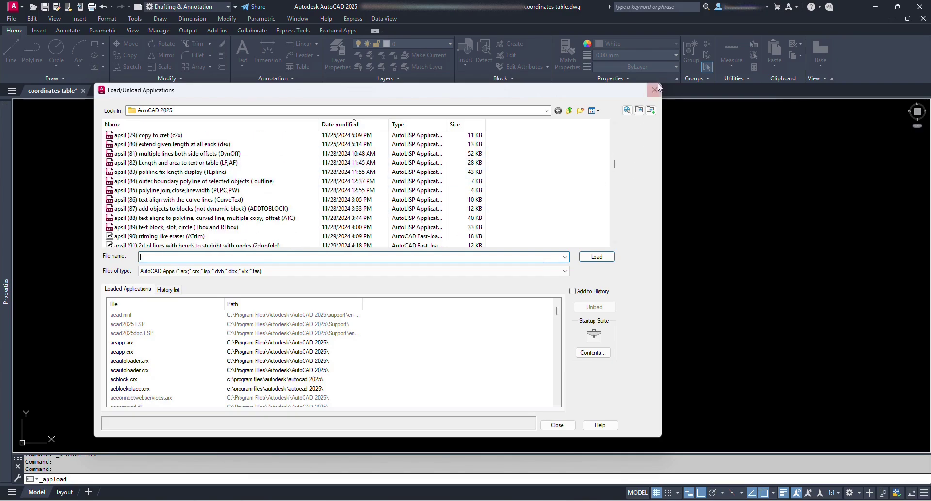
click(557, 426)
text(applo)
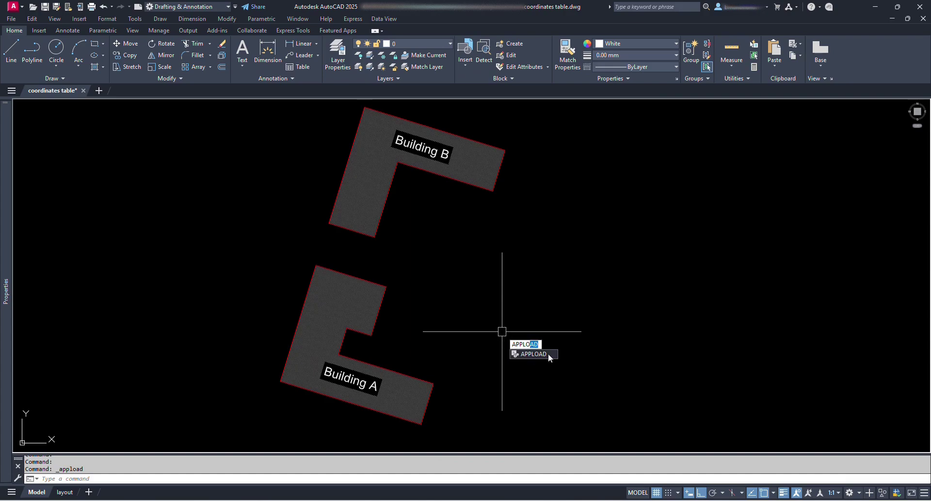
key(Escape)
key(Escape)
Open the Load/Unload Applications dialog and paste the copied Cadmagics (coor) routine into the AutoCAD 2025 folder, granting administrator permission
text(ap)
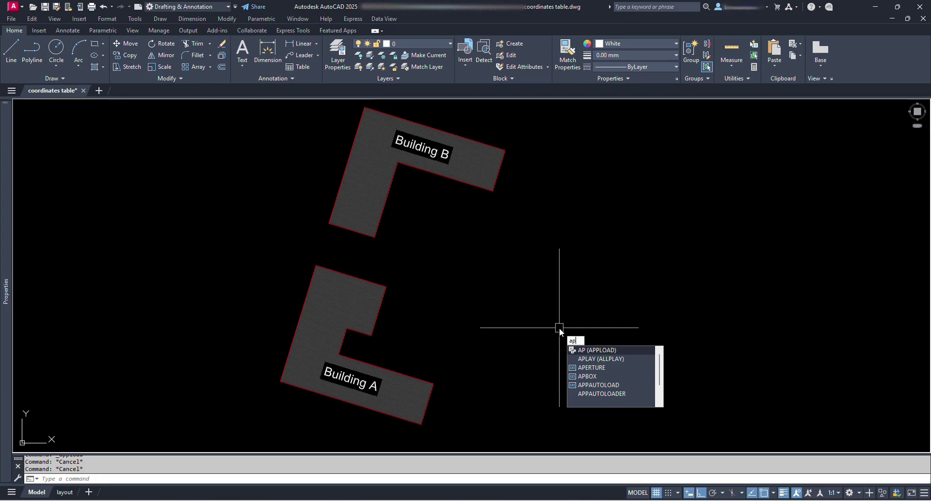
key(Return)
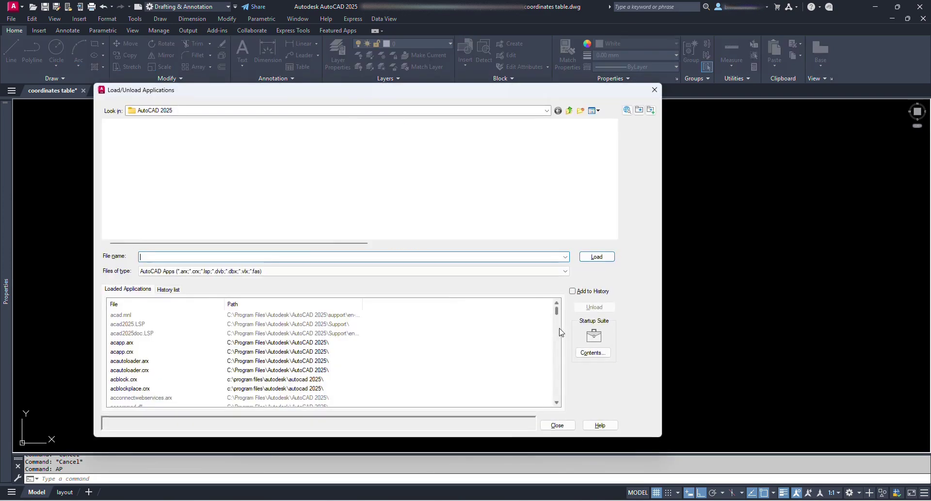
scroll(558, 220, down, 10)
drag(614, 140, 609, 222)
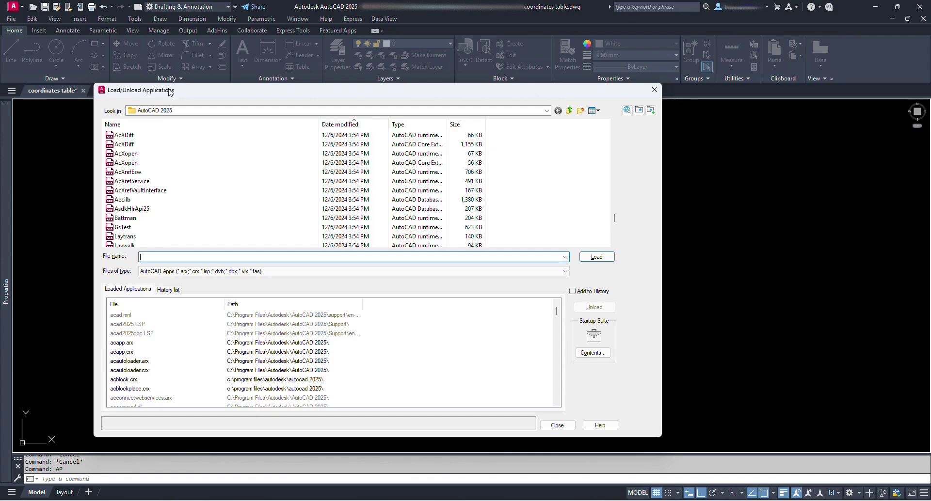
scroll(383, 193, up, 5)
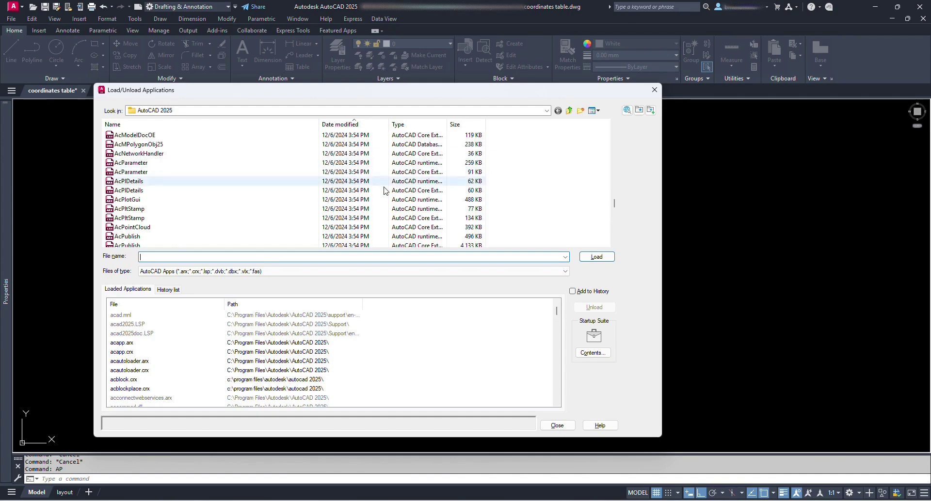
right_click(385, 185)
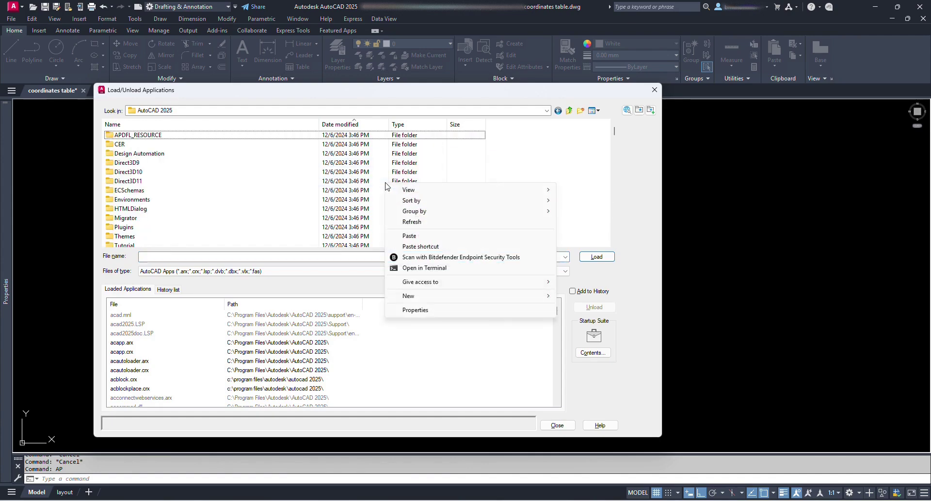
click(407, 239)
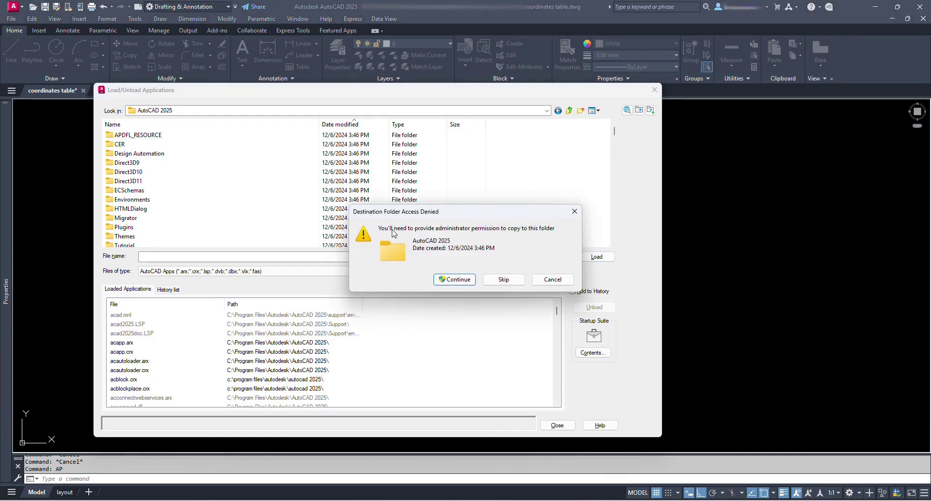
click(455, 280)
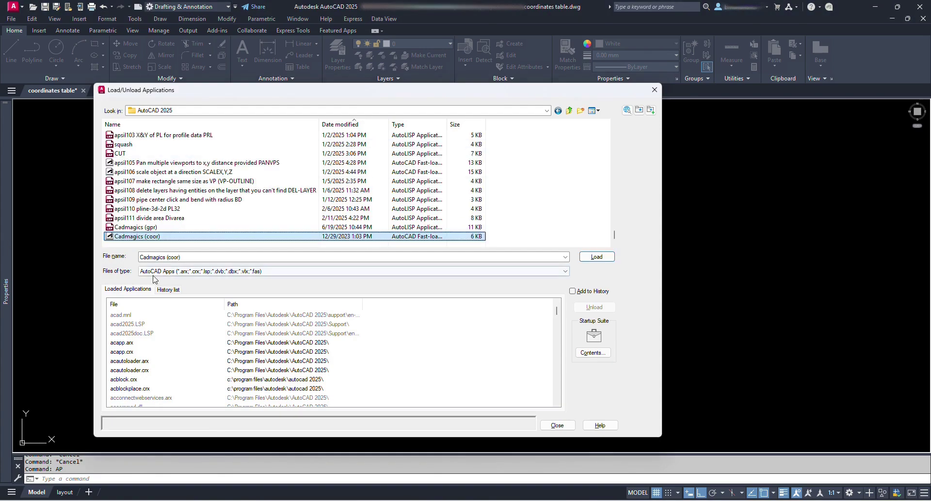
Load the Cadmagics (coor) routine from the AutoCAD 2025 folder and close the Load/Unload Applications dialog
click(138, 236)
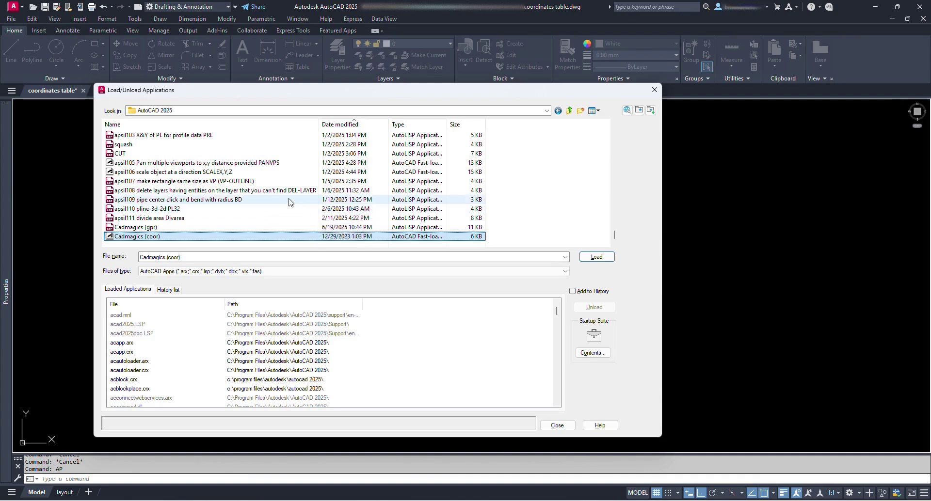
scroll(287, 198, up, 5)
scroll(287, 197, down, 5)
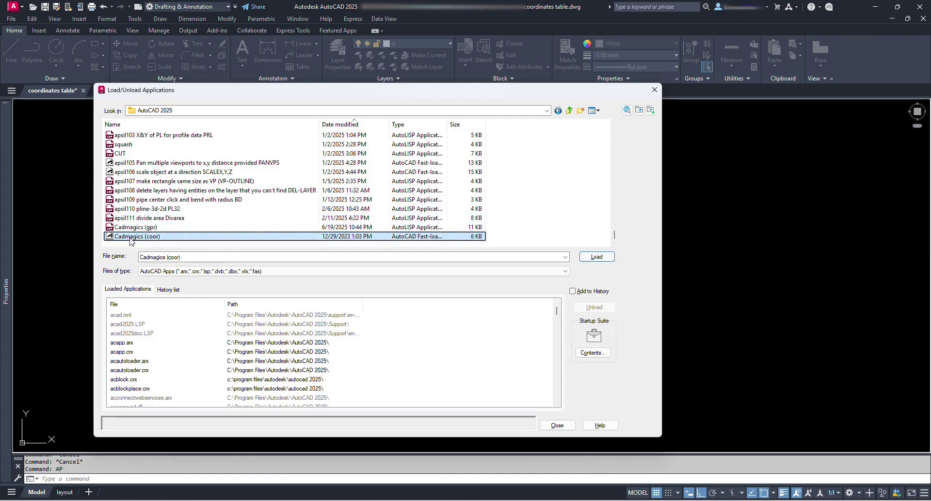
click(602, 258)
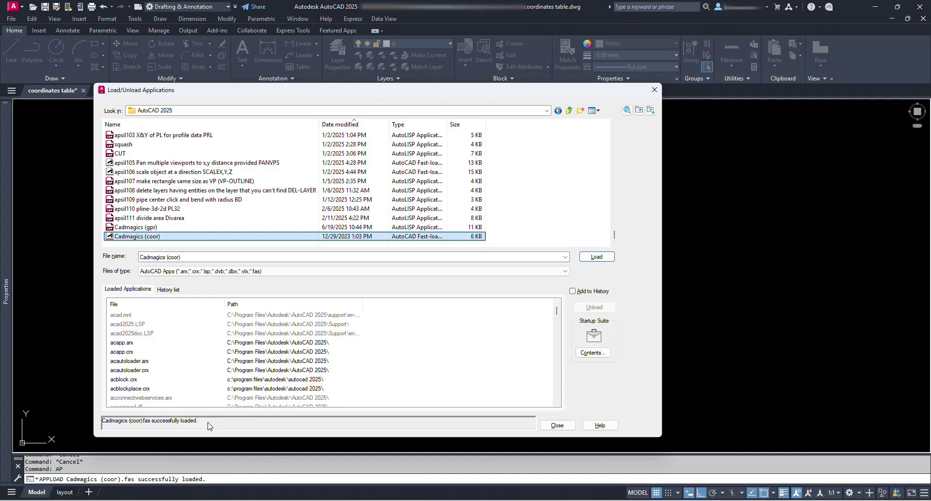
click(557, 426)
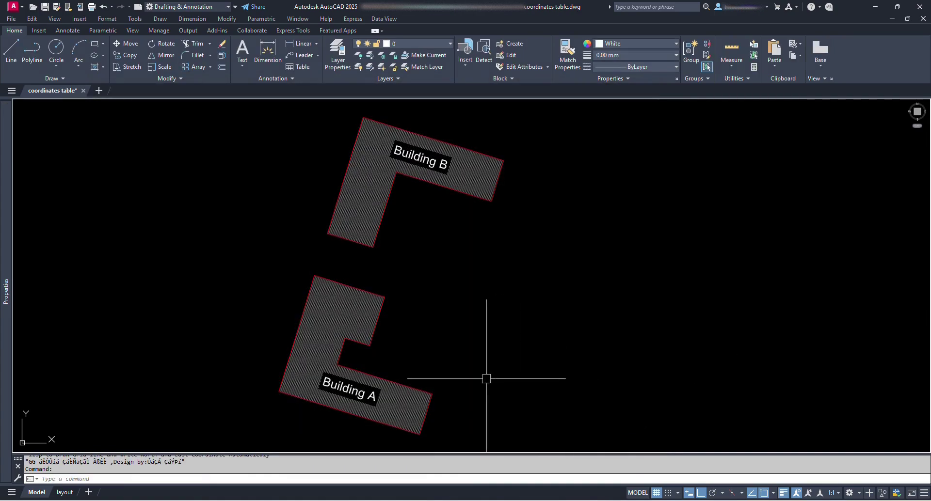
middle_drag(419, 381, 421, 365)
text(C)
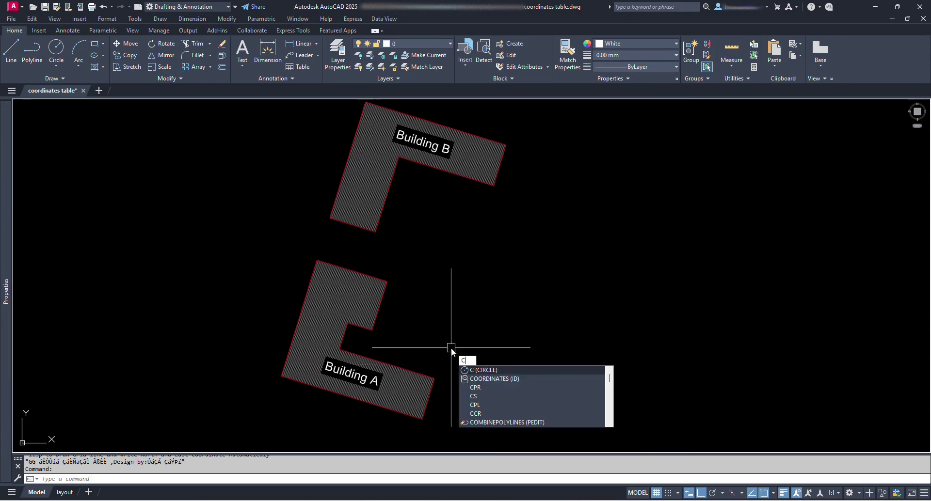
text(oor)
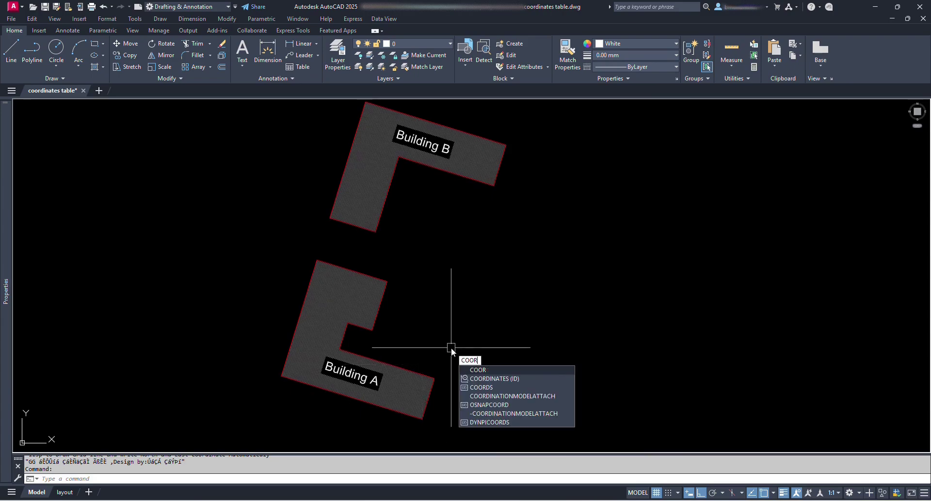
key(Escape)
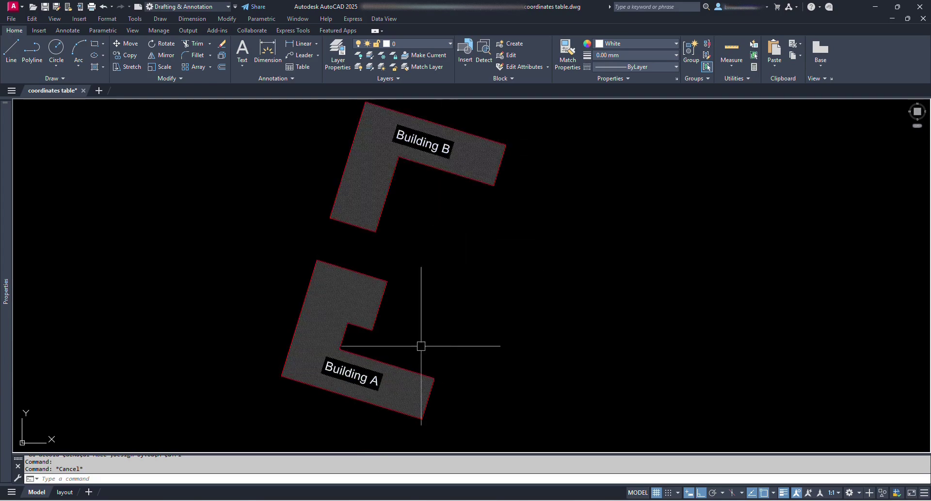
Run the COOR command and pick Building A's lower-right and lower-left corners as the first and second points
middle_drag(422, 345, 425, 317)
text(COOR)
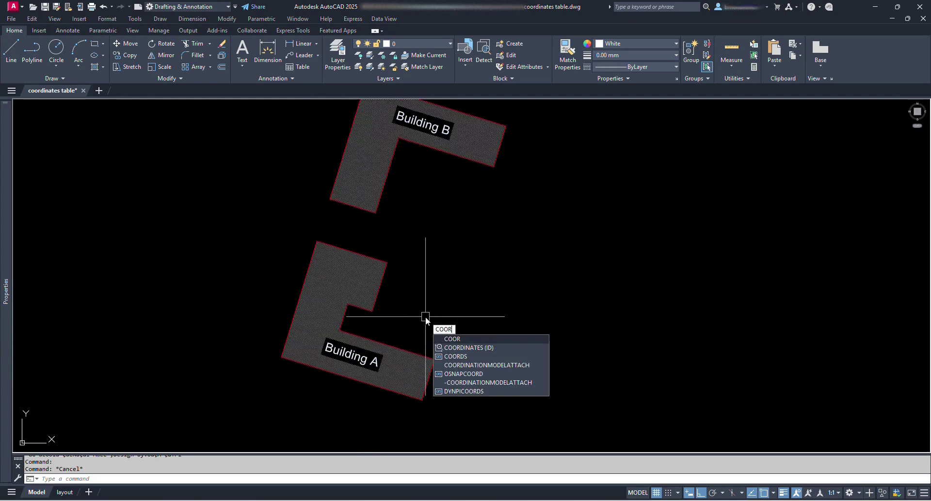
key(Return)
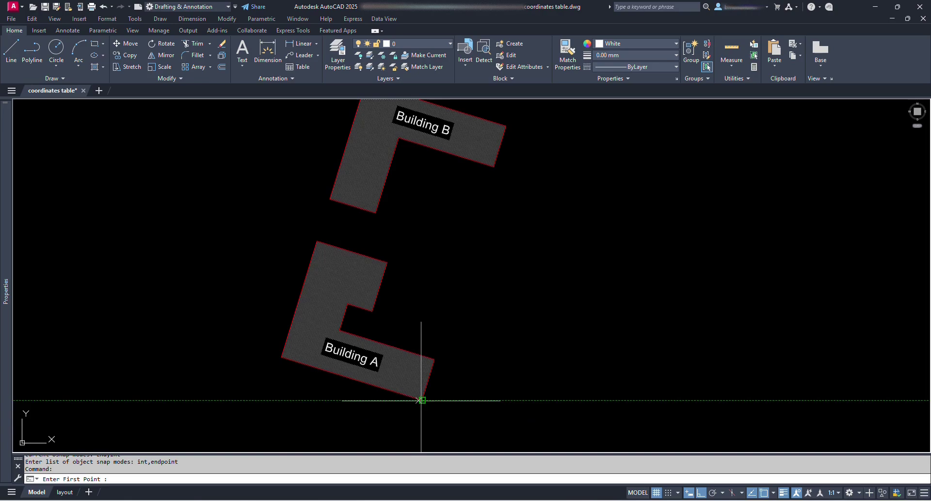
scroll(423, 400, up, 2)
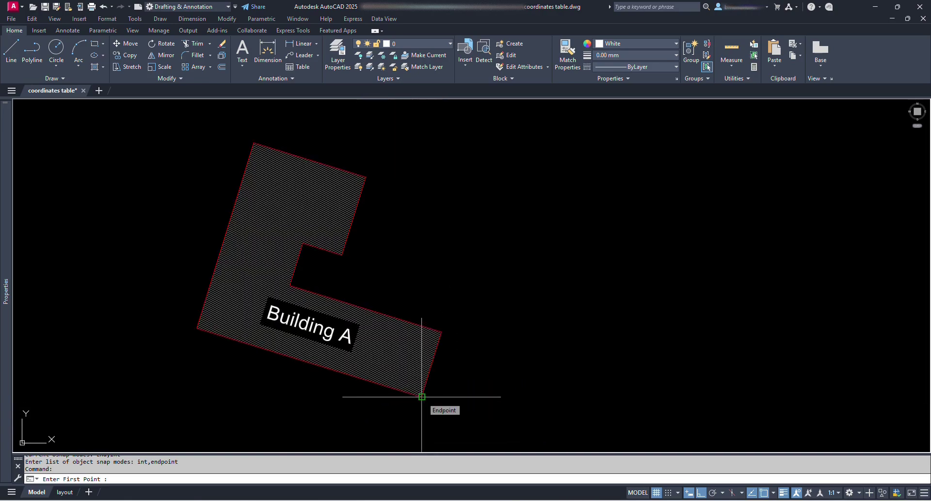
click(421, 397)
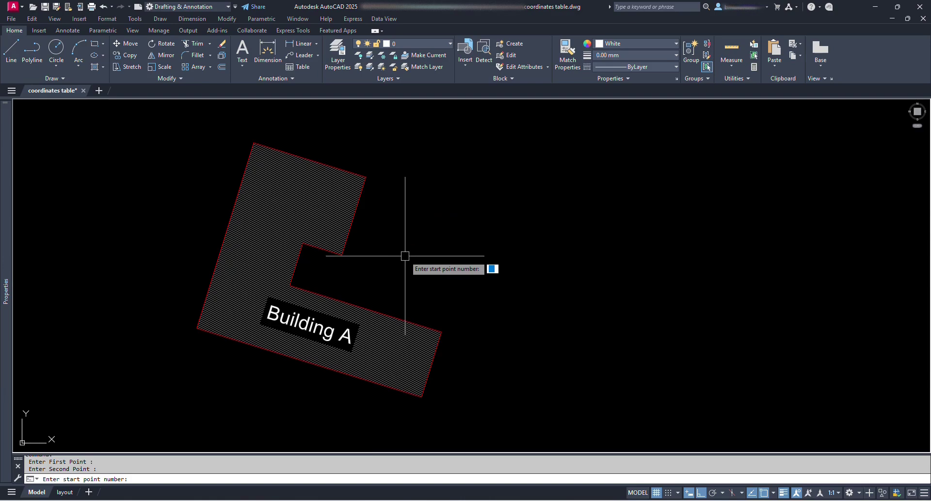
Set the start point number to 1 and place the coordinate table in the empty area right of Building A
scroll(381, 255, down, 2)
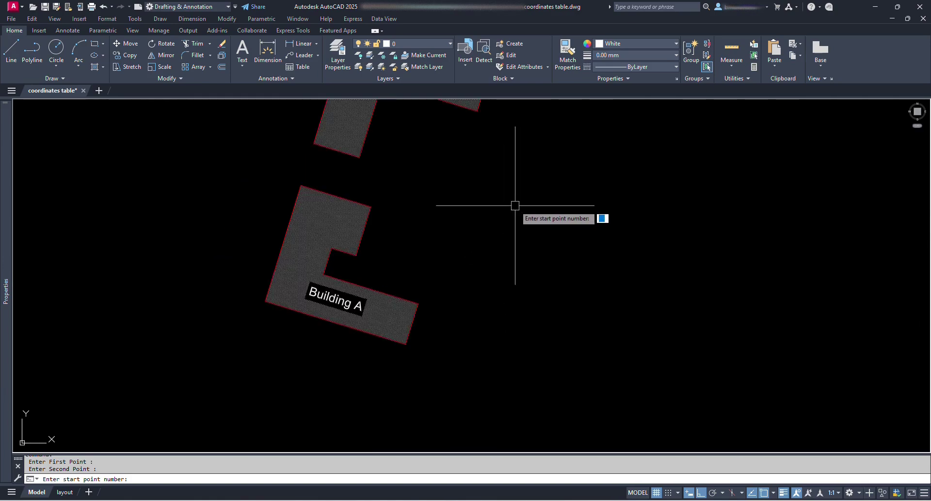
key(Return)
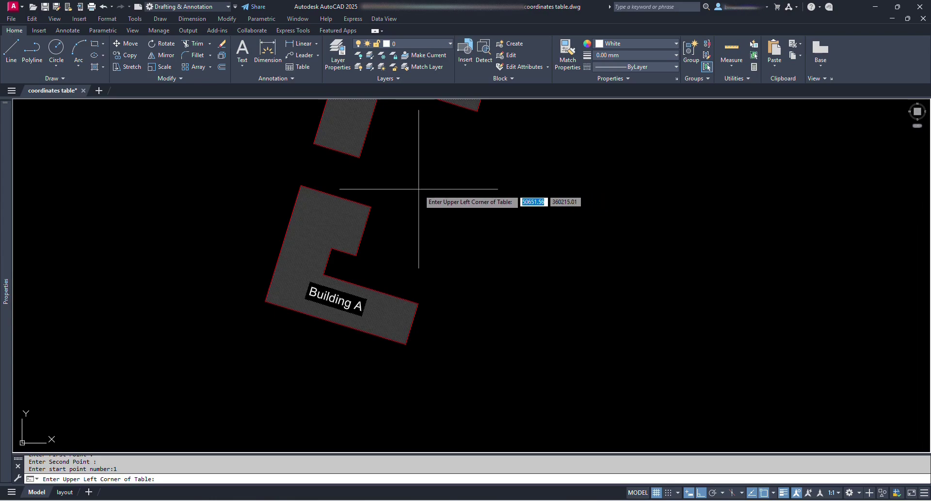
scroll(422, 192, up, 2)
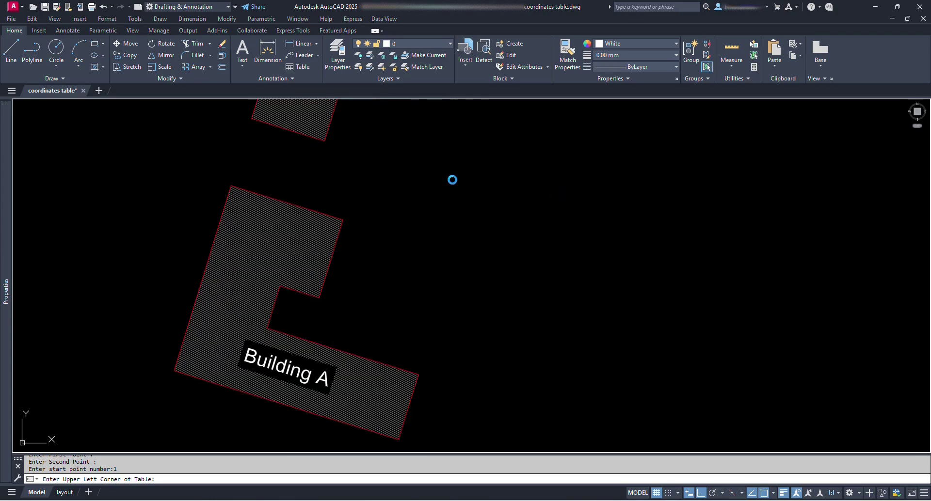
scroll(480, 196, up, 2)
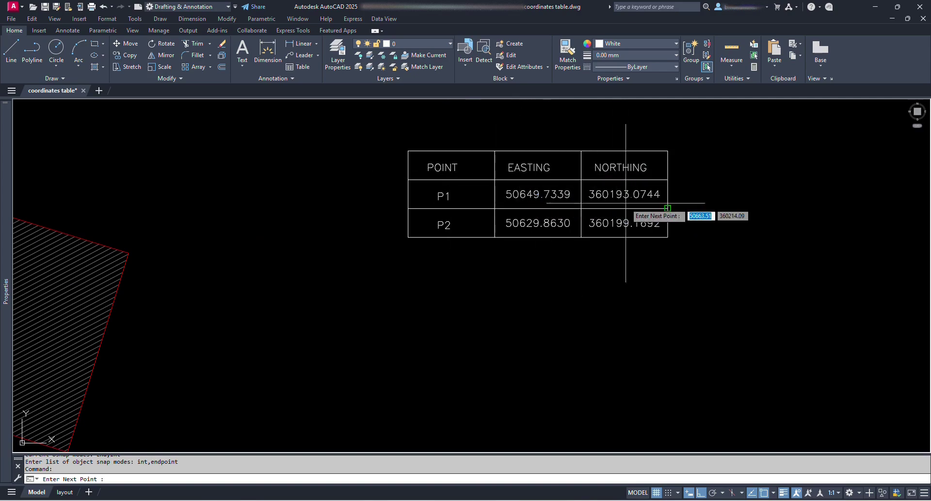
Examine the new coordinate table and the point markers and labels at Building A's two lower corners
scroll(322, 395, down, 5)
scroll(374, 385, up, 1)
scroll(478, 321, down, 1)
scroll(510, 348, up, 8)
scroll(318, 266, down, 5)
scroll(329, 235, up, 6)
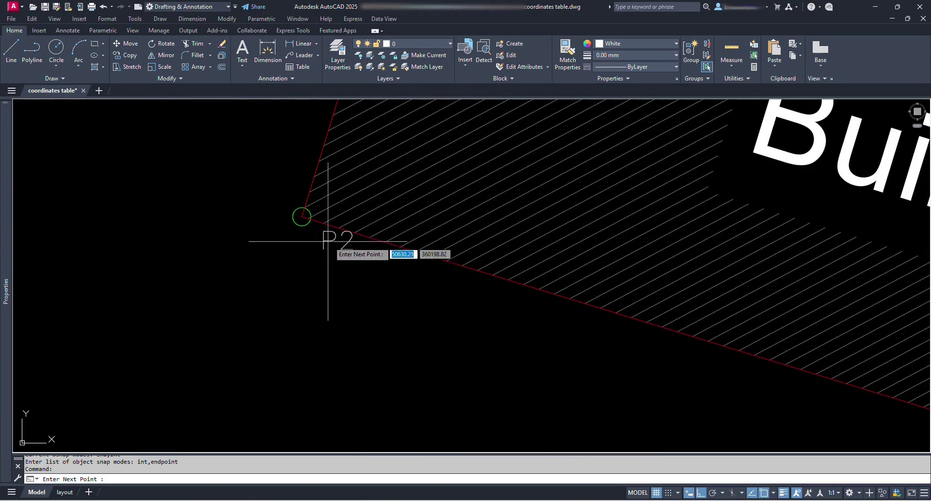
scroll(297, 227, down, 6)
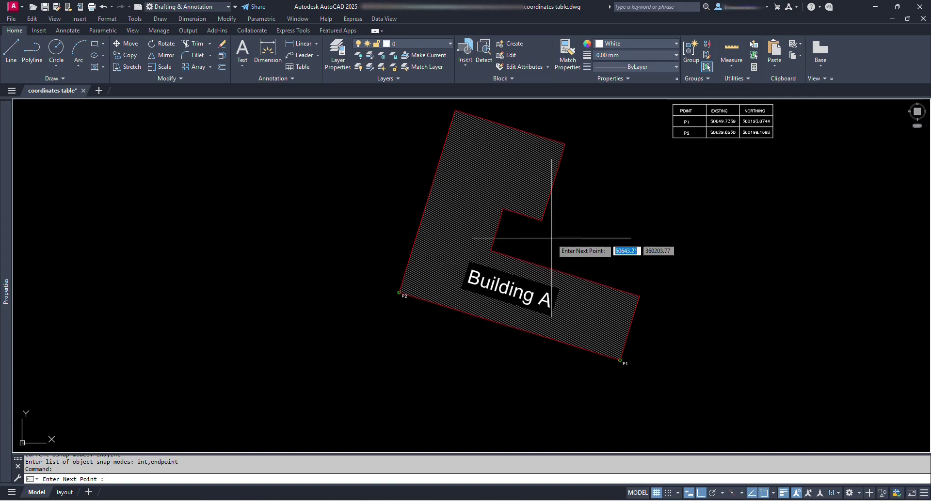
Pick Building A's remaining six corners as next points, going clockwise from the upper-left corner through the notch to the right end
middle_drag(625, 190, 574, 251)
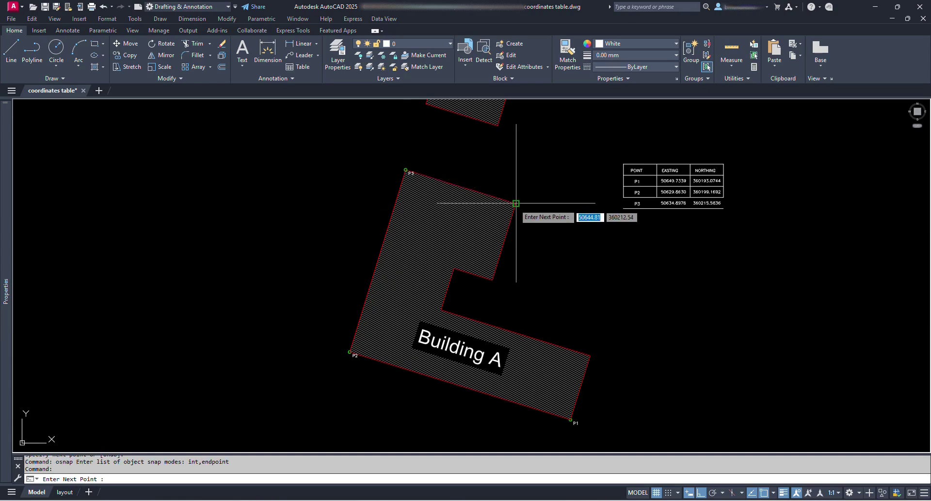
click(516, 203)
scroll(406, 173, up, 5)
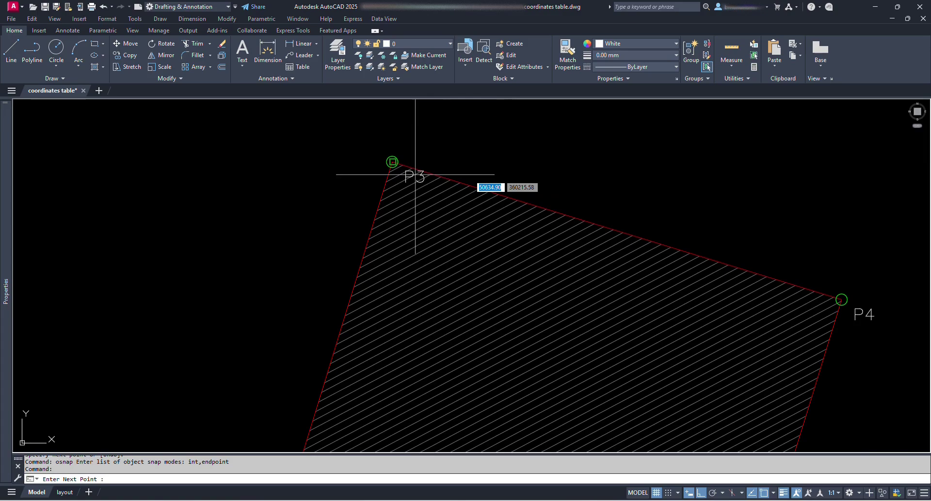
scroll(568, 175, down, 2)
middle_drag(788, 324, 751, 140)
scroll(691, 204, down, 2)
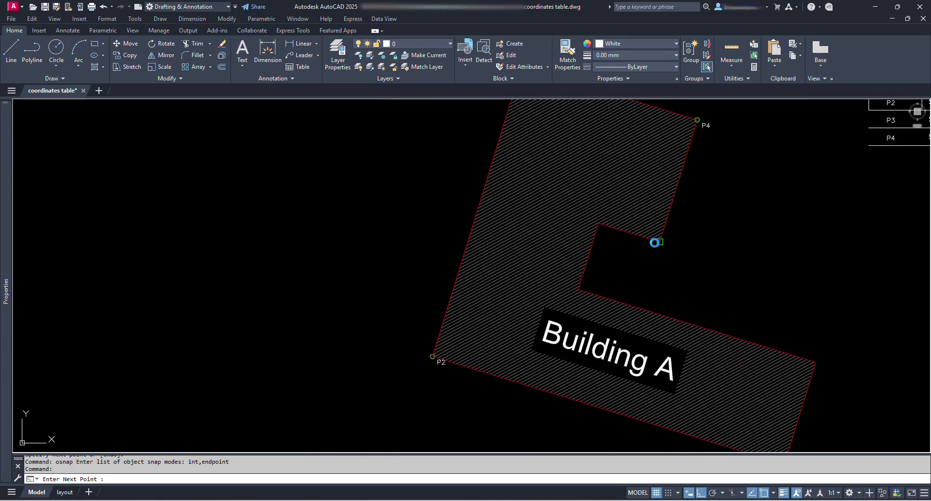
click(656, 242)
click(598, 223)
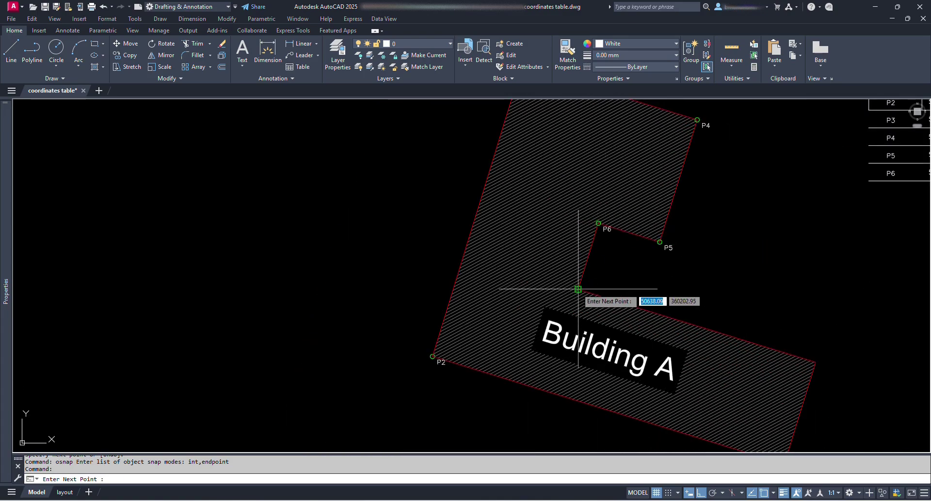
click(578, 290)
middle_drag(795, 337, 671, 277)
click(691, 304)
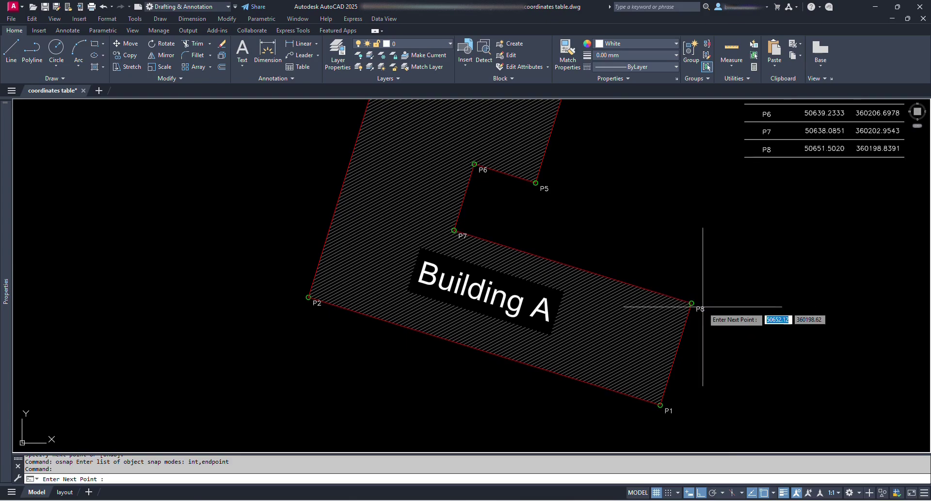
Check the point labels around Building A against the easting and northing rows of the coordinate table
scroll(703, 307, up, 5)
scroll(719, 267, down, 6)
middle_drag(817, 236, 661, 347)
scroll(650, 269, up, 4)
scroll(502, 335, down, 2)
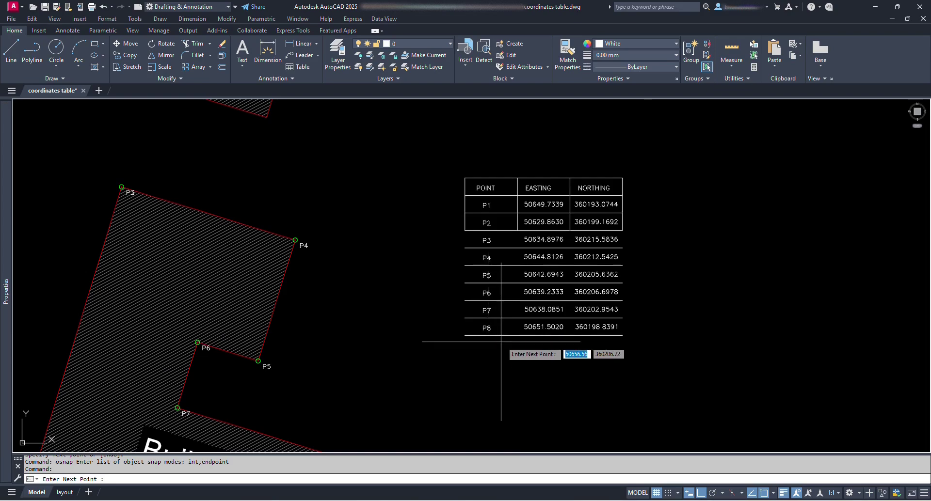
scroll(533, 335, up, 2)
scroll(558, 312, down, 4)
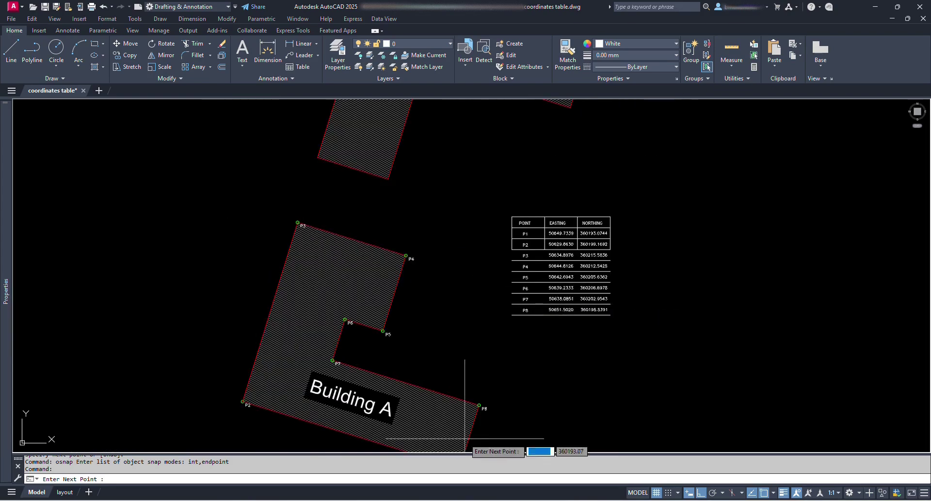
End the COOR point picking to complete the grid lines of Building A's coordinate table
scroll(395, 310, up, 1)
scroll(443, 248, up, 2)
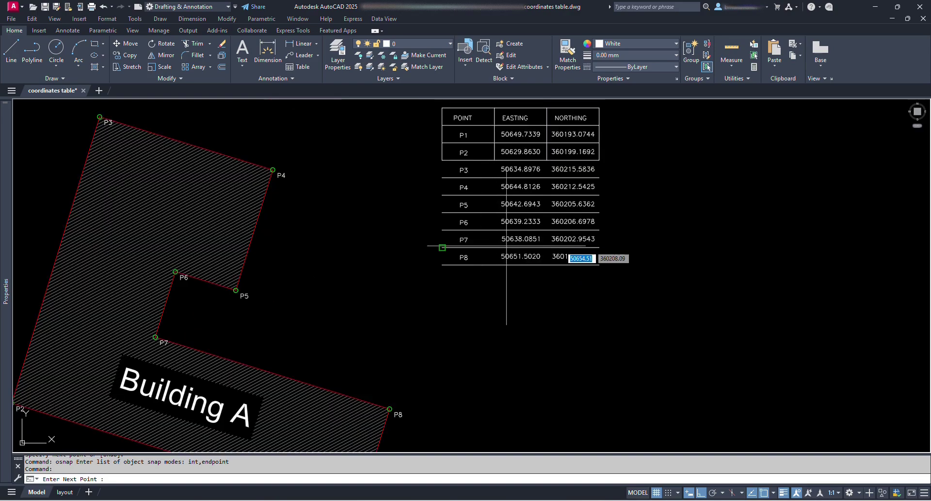
key(Return)
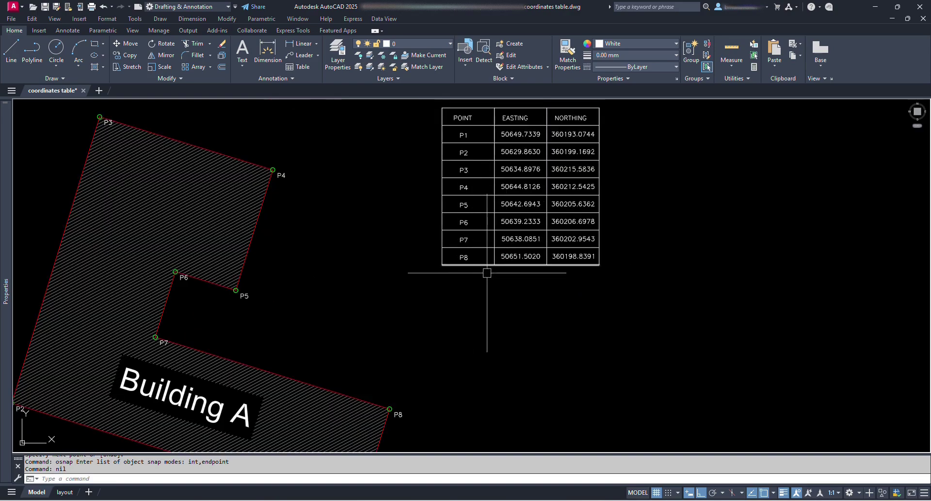
scroll(496, 260, down, 2)
middle_drag(379, 260, 374, 247)
scroll(359, 275, up, 4)
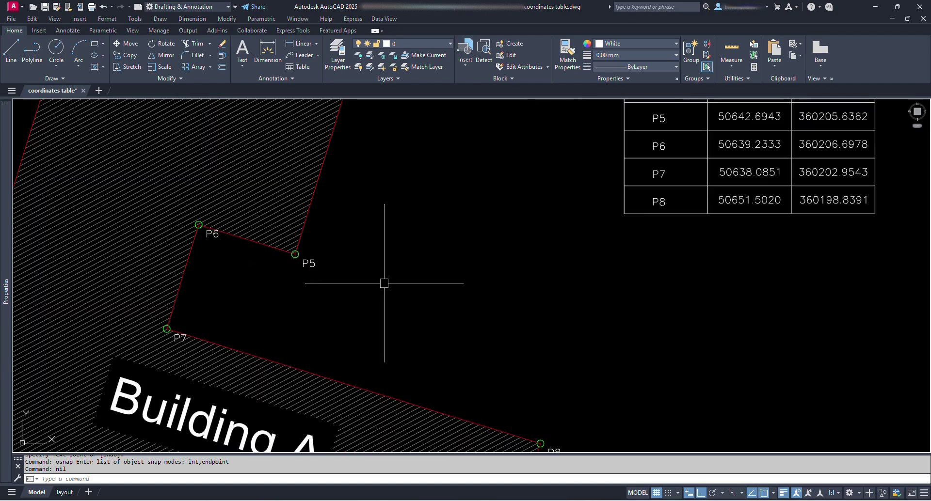
Start COOR for Building B, picking its lower-right corner as first point and its lower-left corner as second point
scroll(391, 286, down, 2)
middle_drag(669, 172, 616, 251)
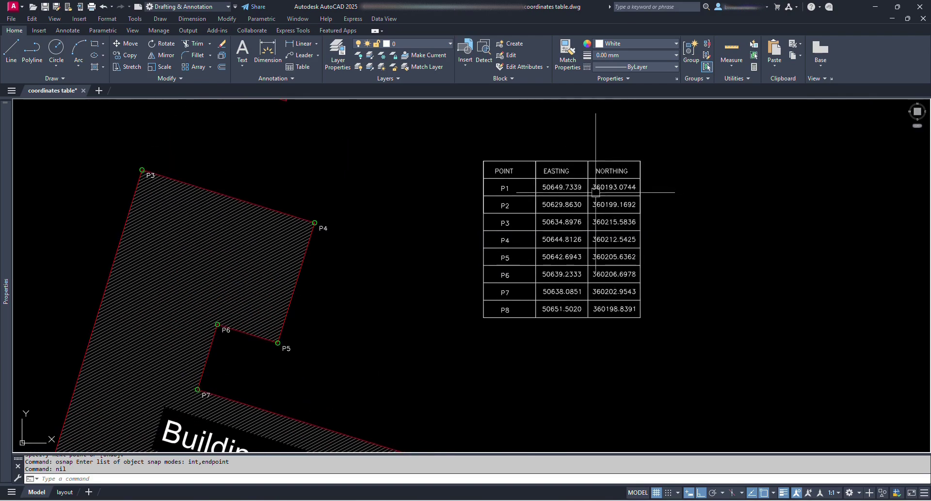
middle_drag(582, 198, 496, 237)
scroll(615, 282, down, 2)
mouse_move(411, 172)
middle_down()
mouse_move(378, 282)
mouse_move(379, 327)
middle_up()
middle_drag(460, 302, 442, 294)
text(COO)
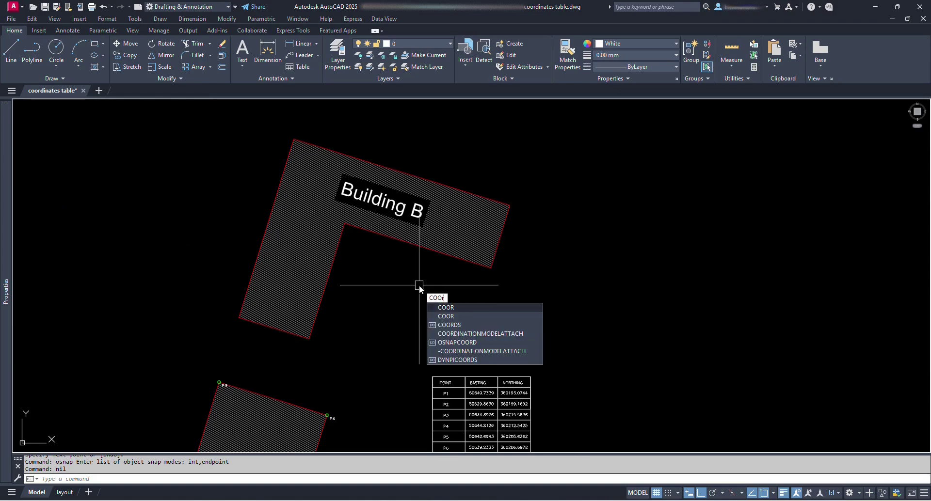
text(r)
key(Return)
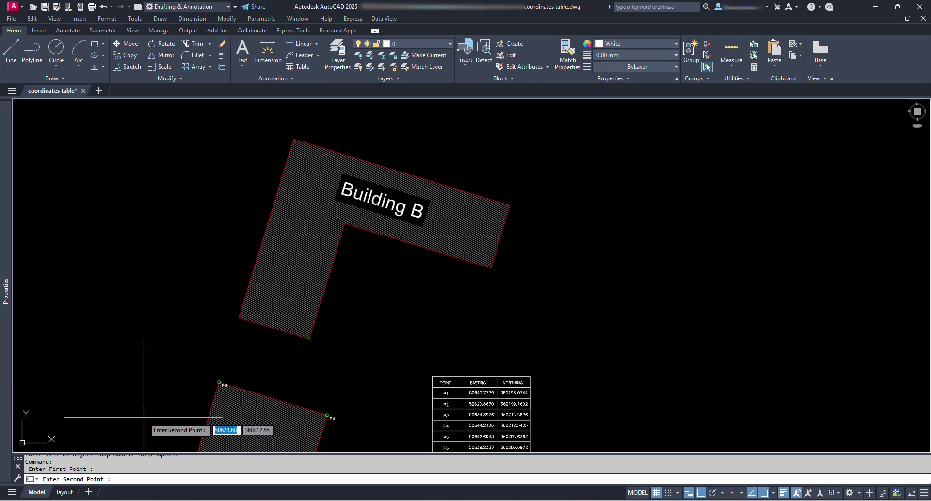
click(240, 316)
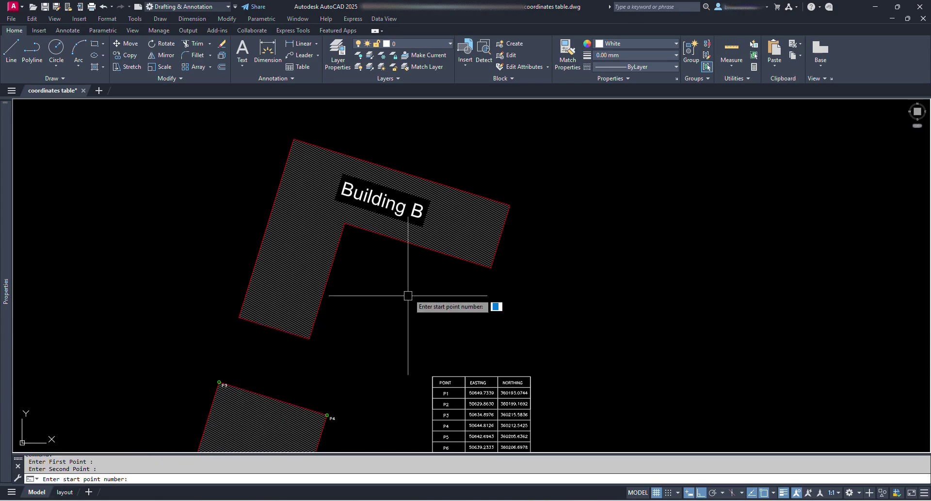
Set the start point number to 9 and place the new table's upper-left corner just below Building A's table, aligned with its left edge
scroll(427, 250, down, 3)
scroll(468, 362, up, 3)
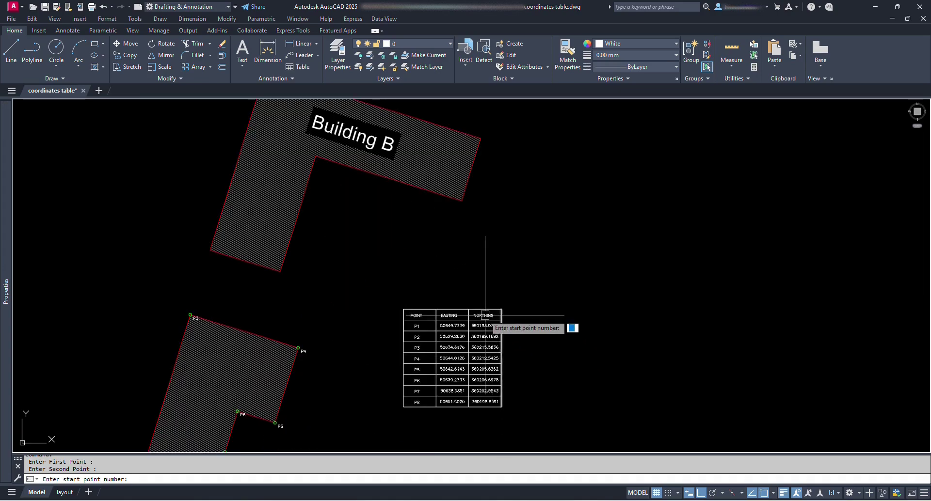
scroll(416, 407, up, 2)
scroll(388, 417, up, 2)
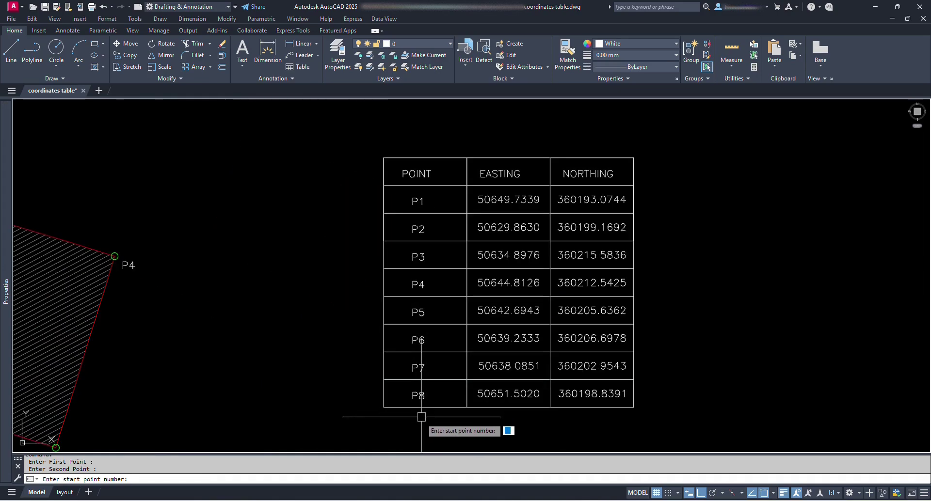
scroll(388, 272, down, 4)
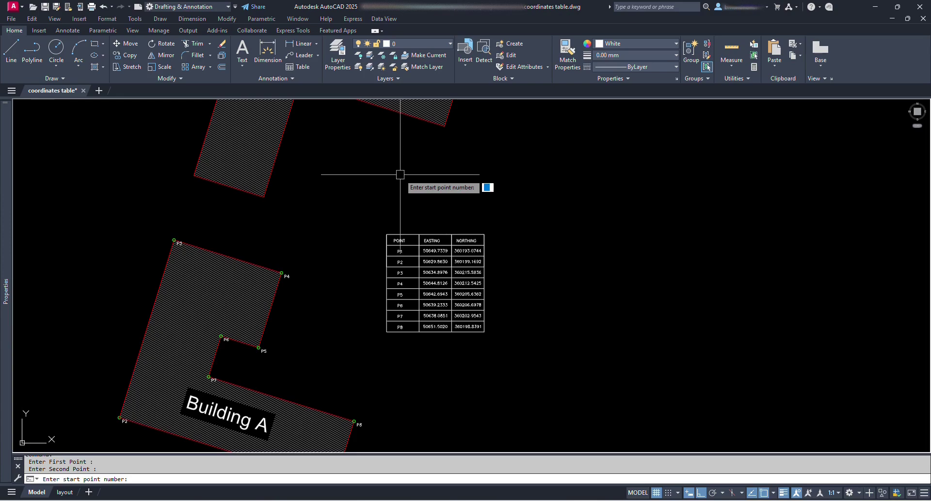
mouse_move(395, 174)
middle_down()
mouse_move(391, 233)
mouse_move(395, 201)
middle_up()
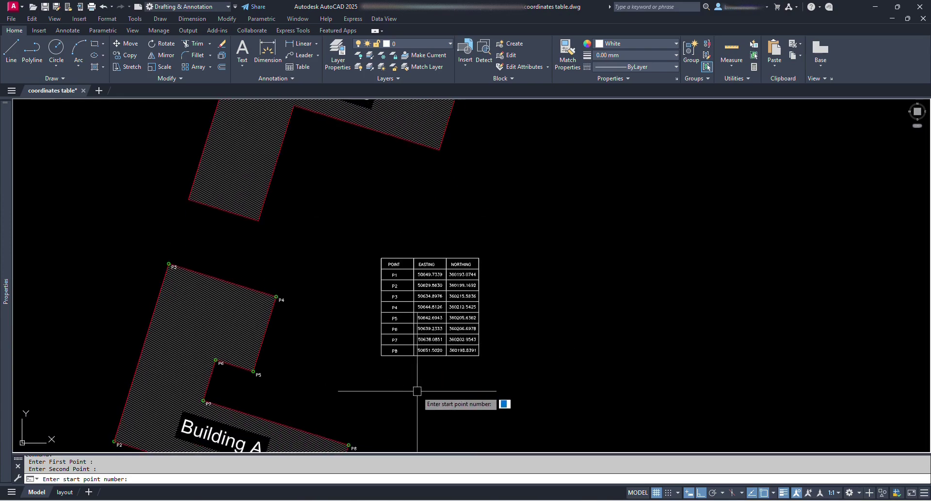
middle_drag(451, 372, 451, 327)
scroll(392, 327, up, 2)
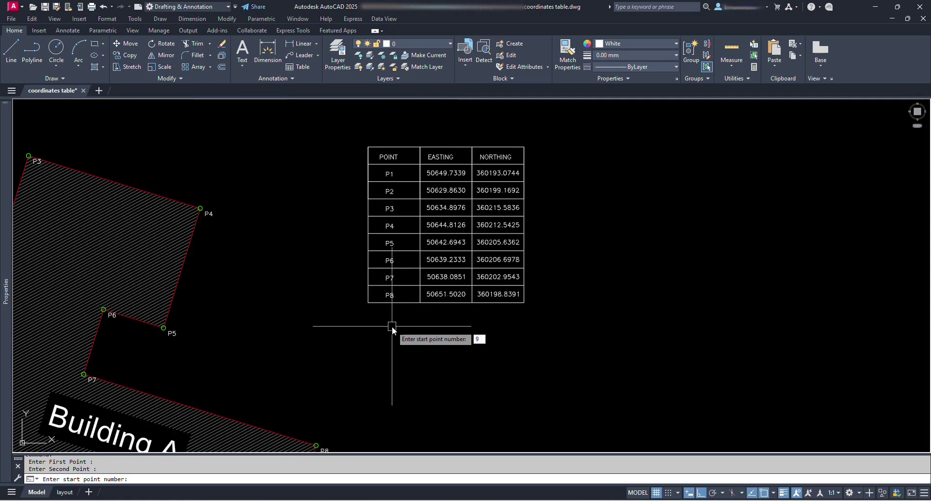
key(Return)
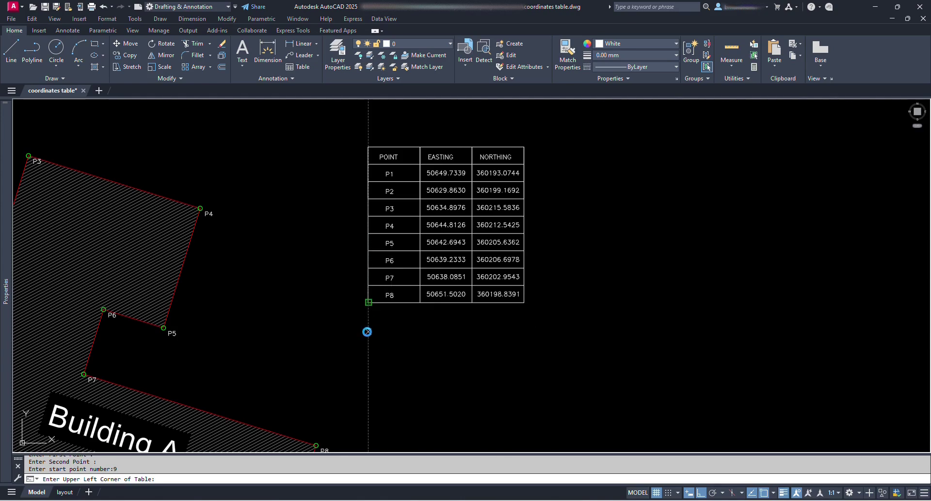
click(367, 333)
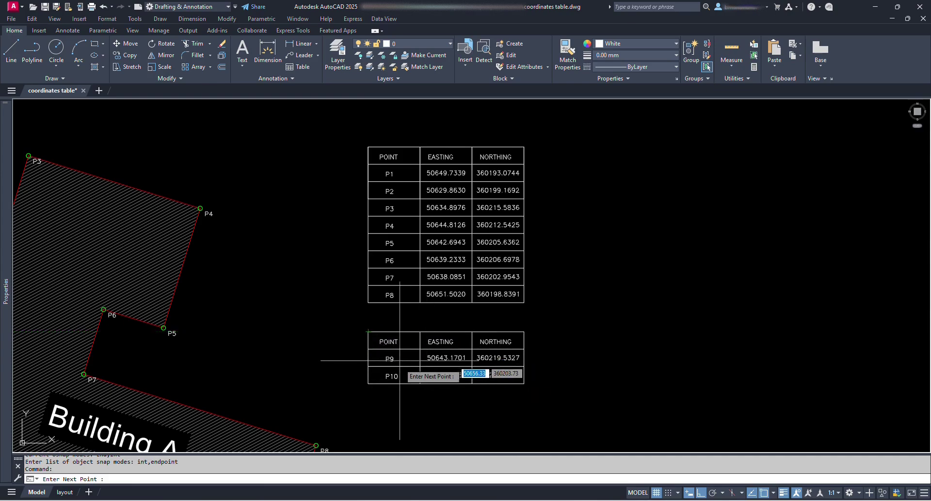
Pick Building B's remaining four corners clockwise from the upper-left corner to the inner corner, and end the point picking
scroll(439, 356, down, 6)
scroll(370, 264, up, 4)
click(375, 122)
click(589, 188)
scroll(590, 187, down, 2)
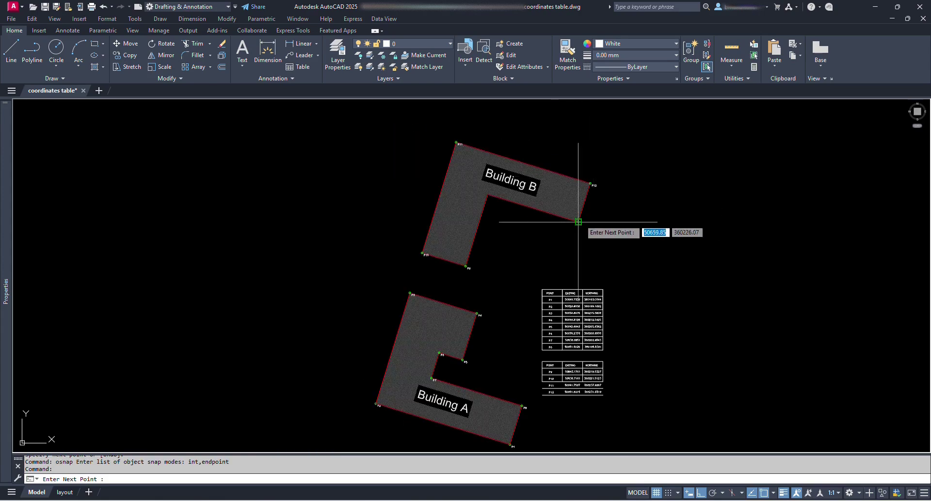
click(488, 195)
scroll(478, 358, down, 2)
scroll(657, 312, up, 4)
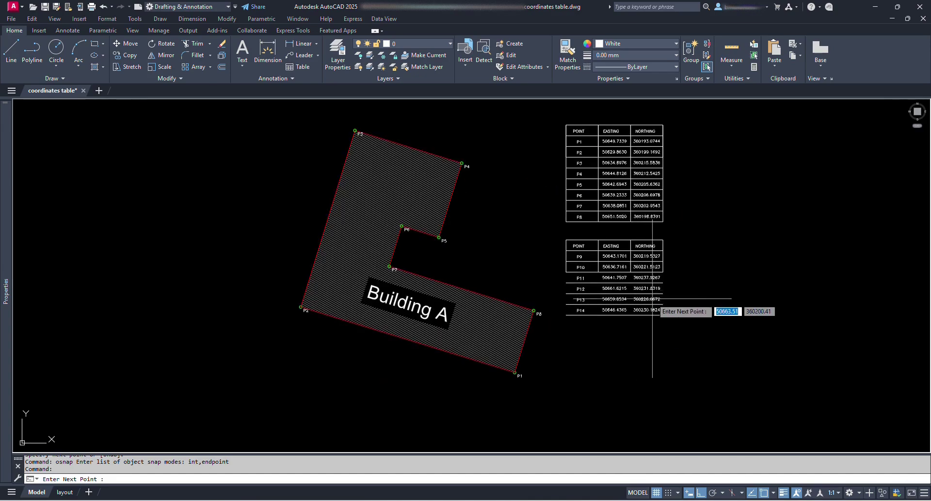
key(Return)
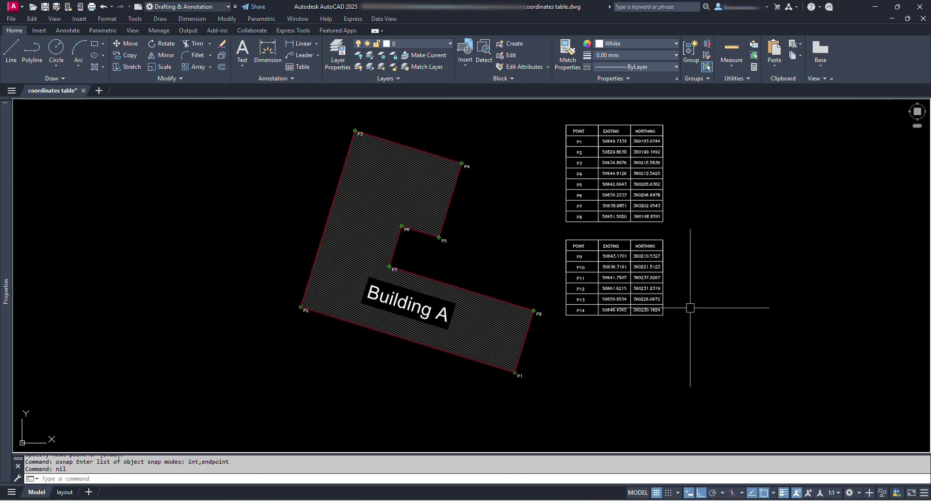
Move both coordinate tables together horizontally, farther away from the right side of Building A
middle_drag(687, 308, 553, 339)
text(m)
key(Return)
click(592, 380)
click(428, 137)
key(Return)
click(622, 253)
click(687, 253)
scroll(624, 304, up, 4)
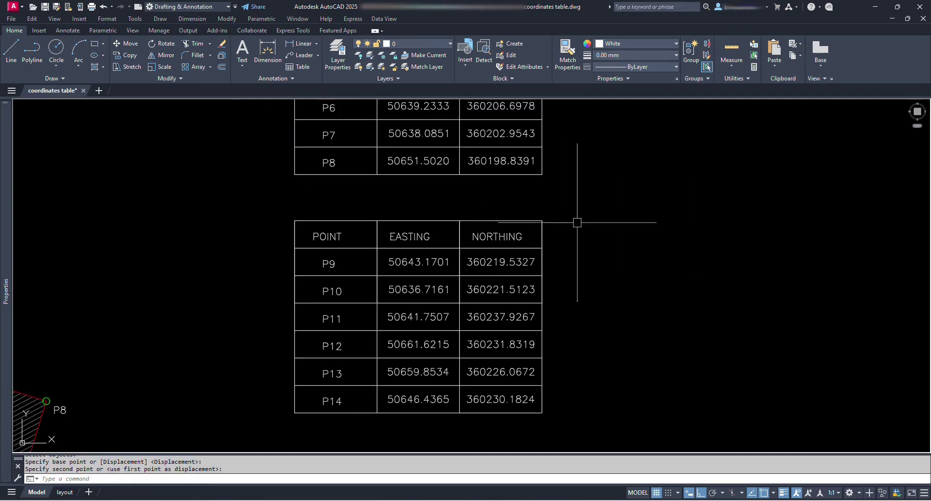
Change the colour of the vertical grid lines in Building B's coordinate table to Red
click(571, 227)
click(280, 223)
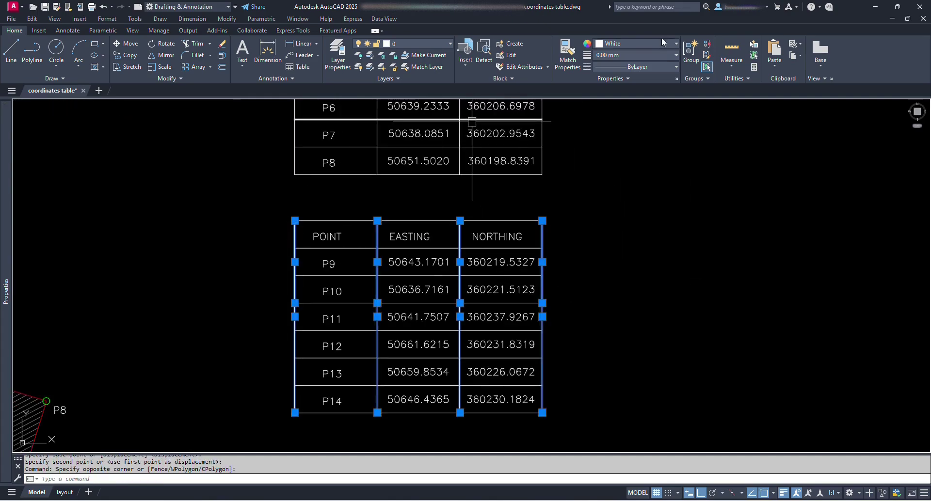
click(648, 43)
click(601, 137)
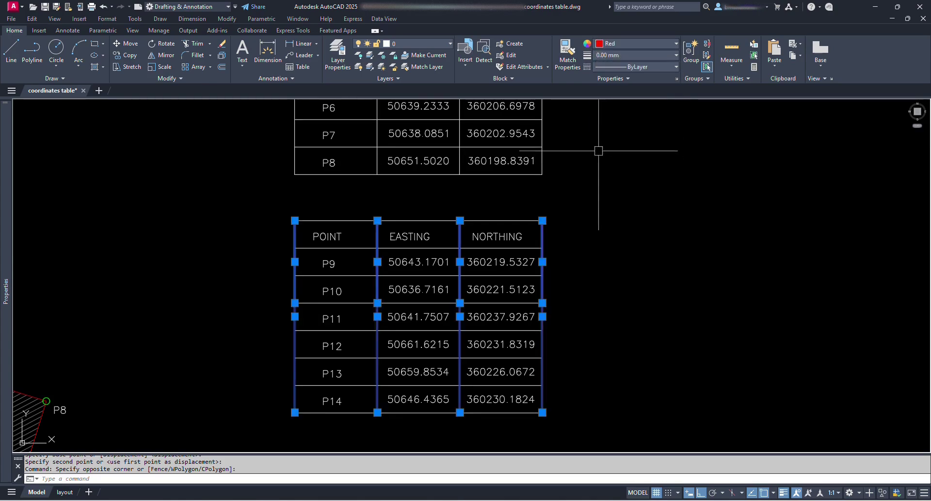
key(Escape)
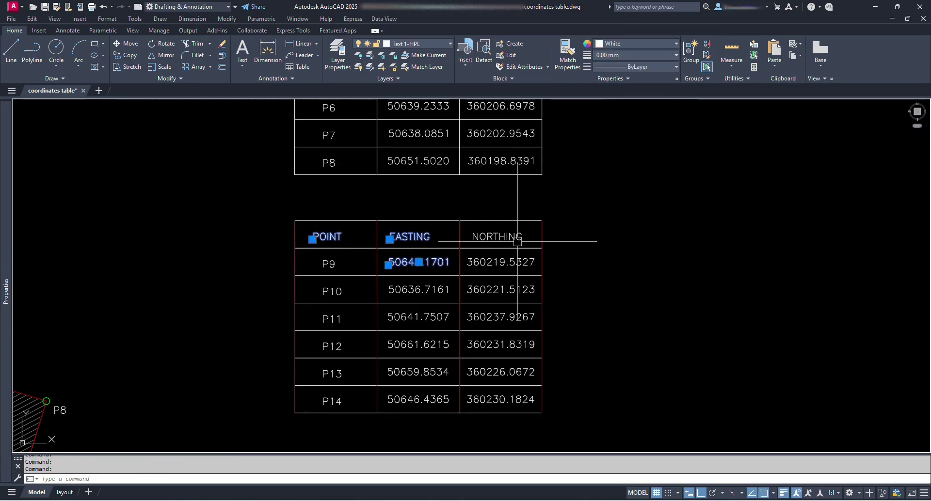
key(Escape)
scroll(526, 238, down, 5)
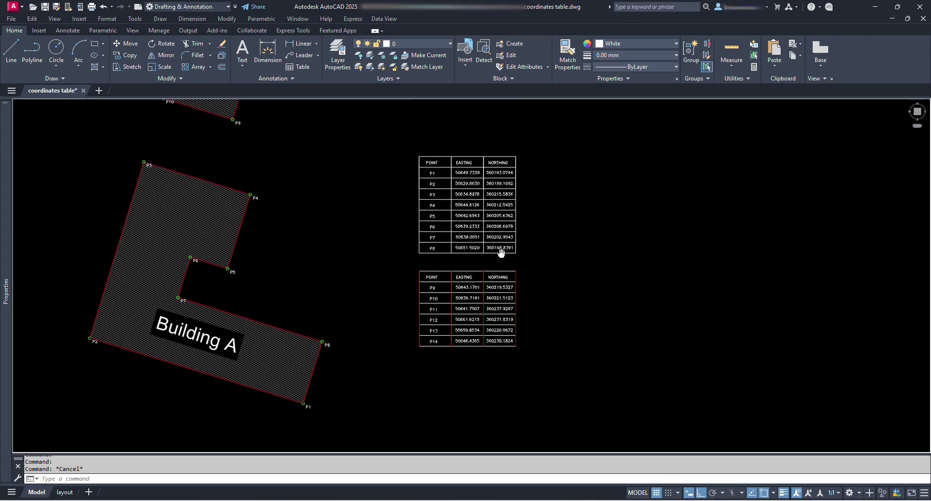
text(oo)
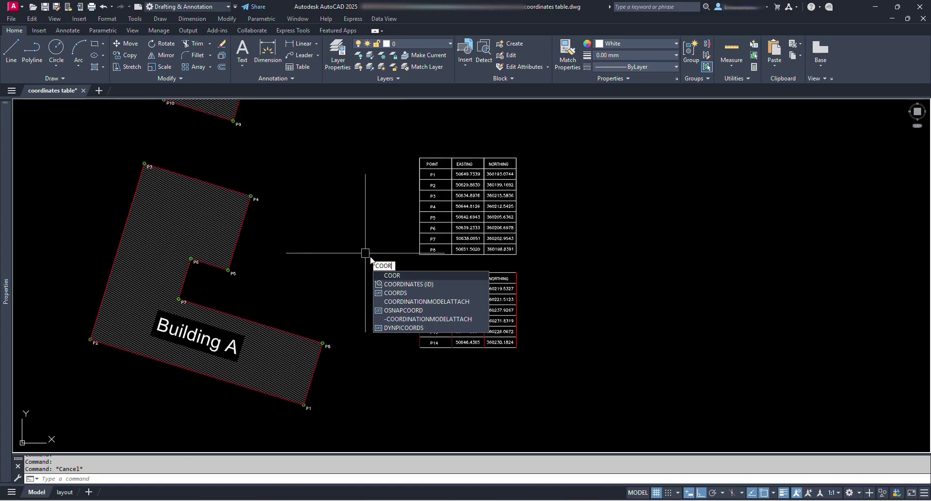
click(408, 276)
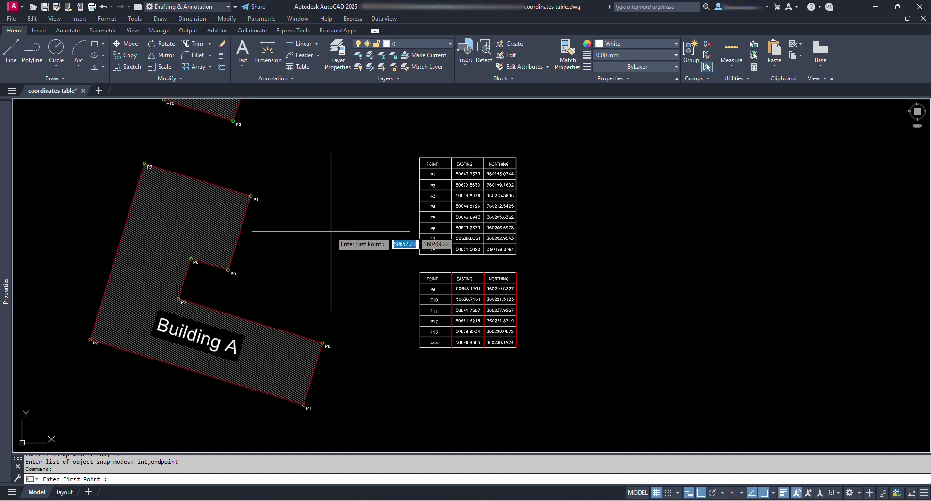
key(Escape)
middle_drag(269, 148, 303, 339)
scroll(288, 178, up, 2)
mouse_move(405, 200)
middle_down()
mouse_move(407, 255)
mouse_move(415, 229)
mouse_move(384, 203)
middle_up()
key(Escape)
scroll(425, 233, down, 2)
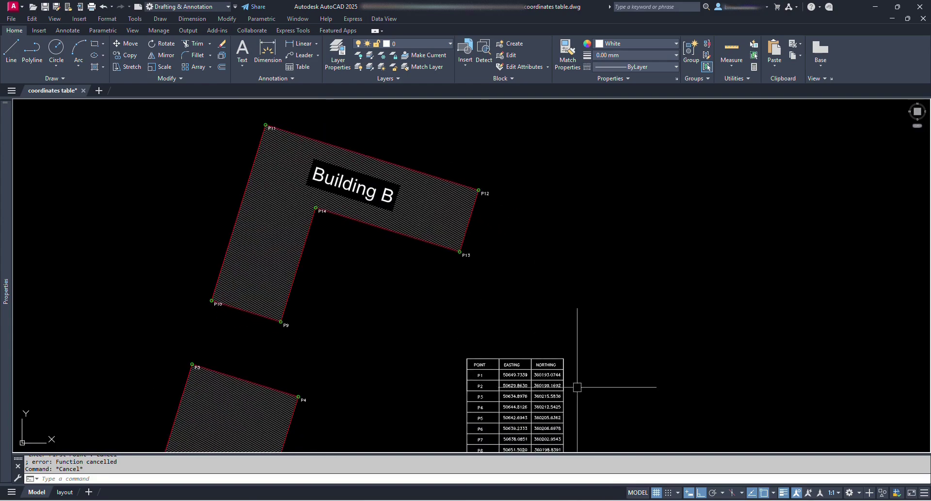
middle_drag(564, 387, 535, 319)
scroll(534, 318, up, 4)
text(ma)
key(space)
click(540, 318)
key(Escape)
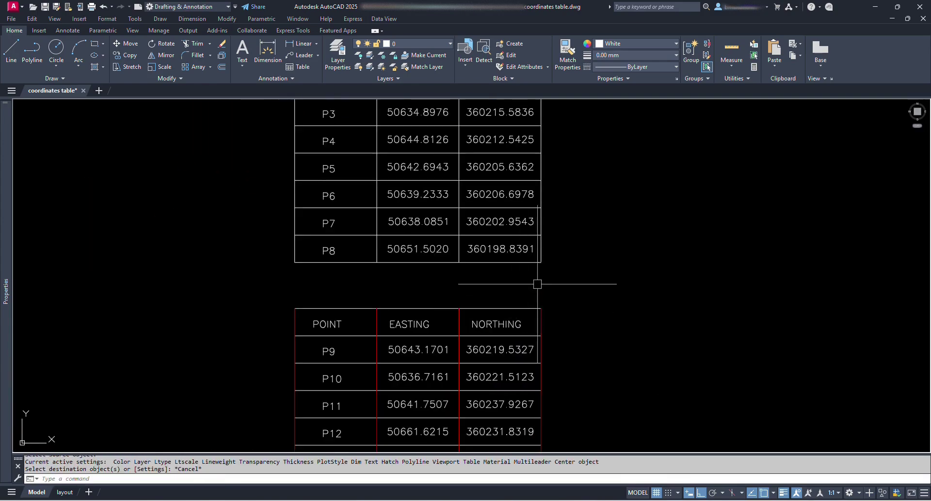
Look through the LISP files available in the AutoCAD 2025 folder for loading with AP, and close the dialog
text(ap;p)
key(Return)
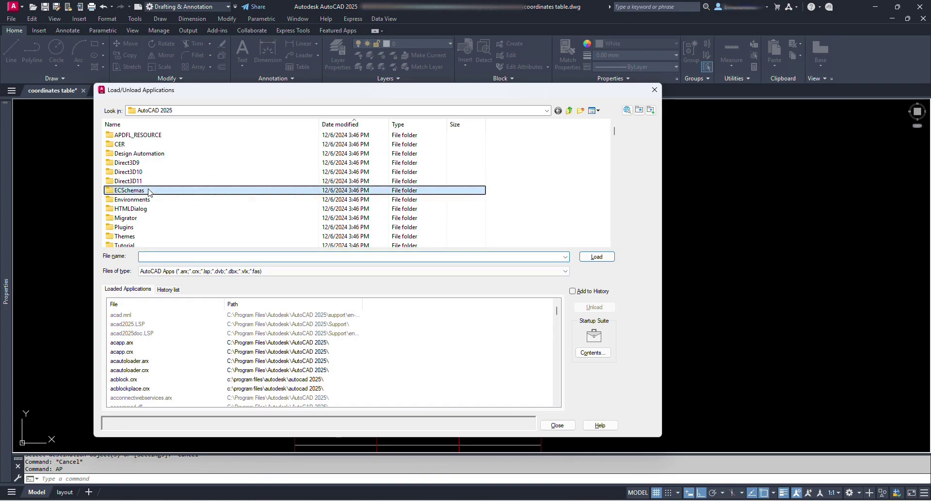
scroll(183, 171, down, 5)
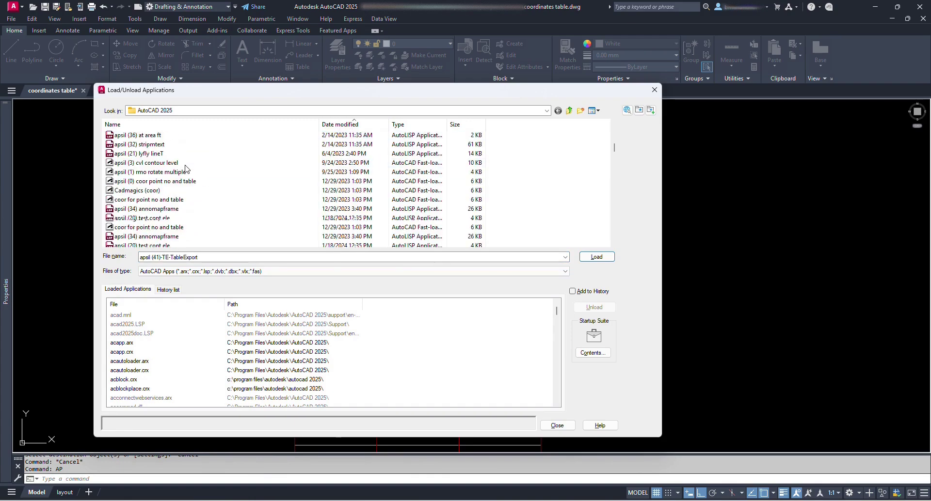
scroll(186, 170, down, 4)
scroll(189, 178, down, 10)
scroll(206, 179, down, 1)
click(557, 425)
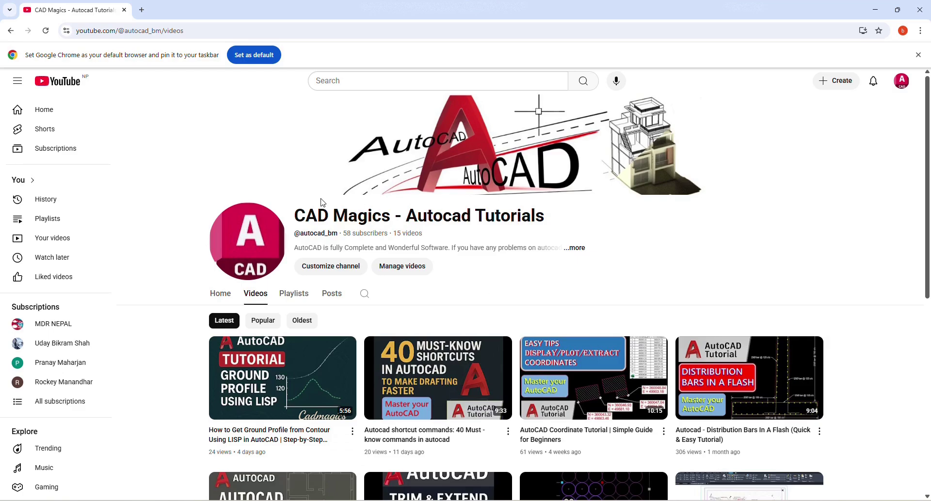
Look through the video list of the CAD Magics - Autocad Tutorials YouTube channel in the browser
drag(296, 221, 548, 222)
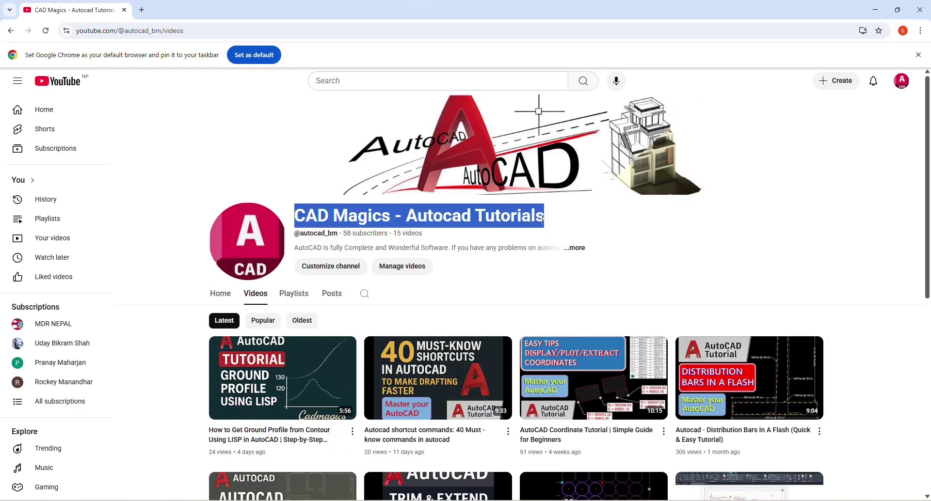
scroll(663, 208, down, 6)
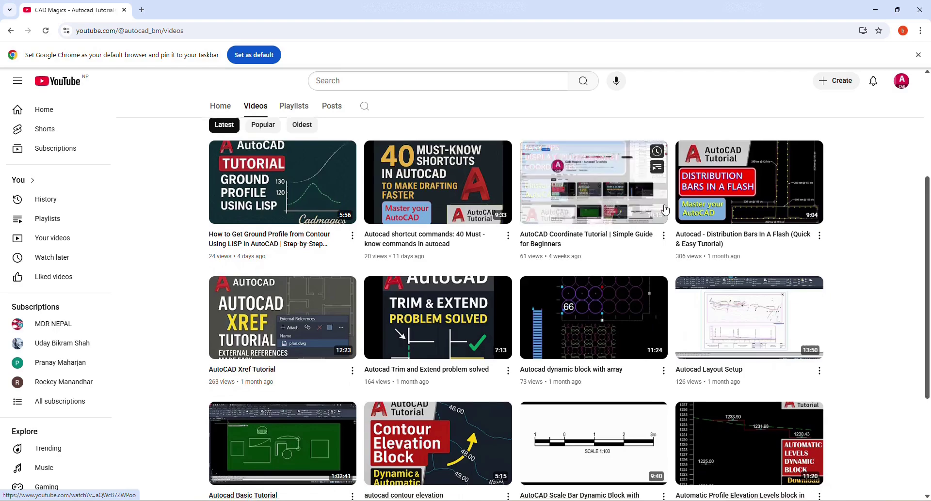
scroll(667, 209, down, 2)
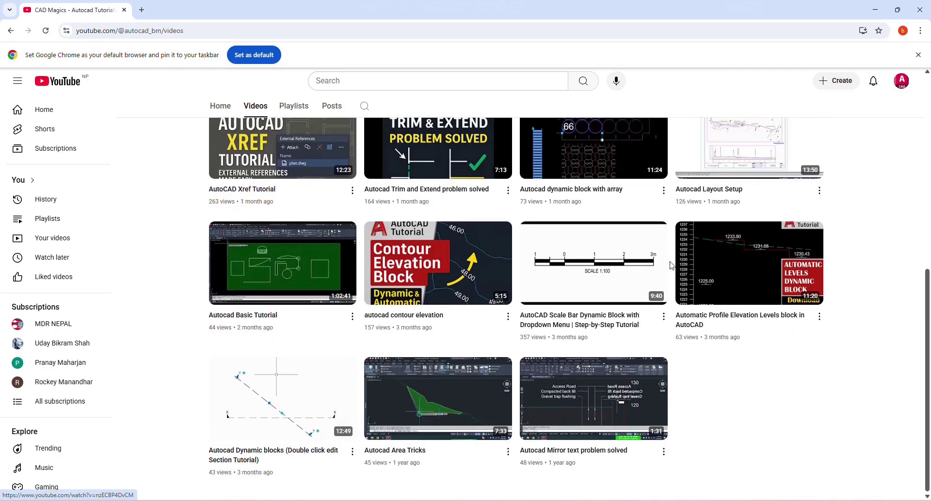
scroll(674, 347, up, 7)
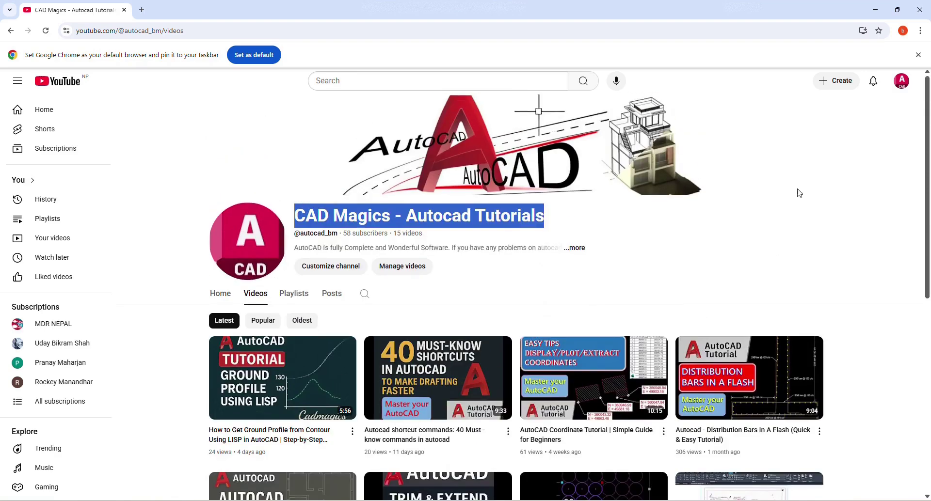